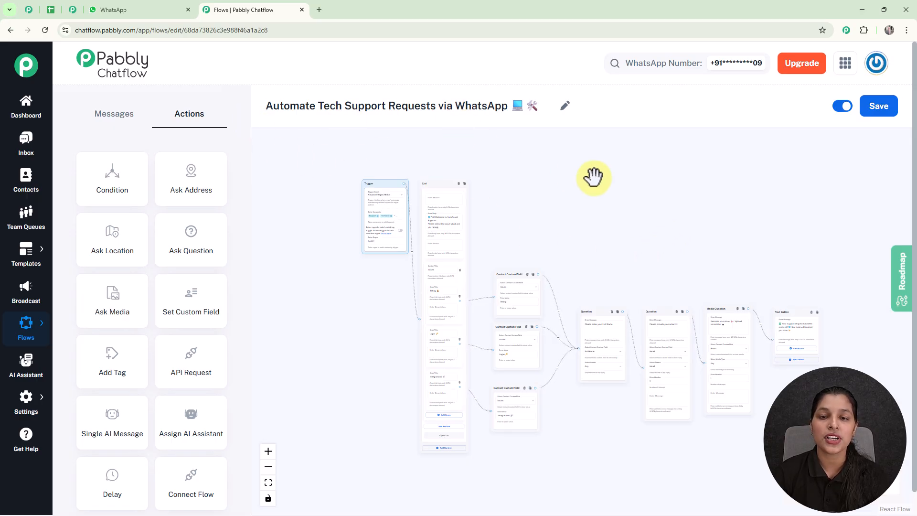
Inspect the Media Question, Text Button, custom field, question and list nodes, then go to WhatsApp Web.
{"action": "scroll", "coordinate": [578, 234], "scroll_direction": "up", "scroll_amount": 3}
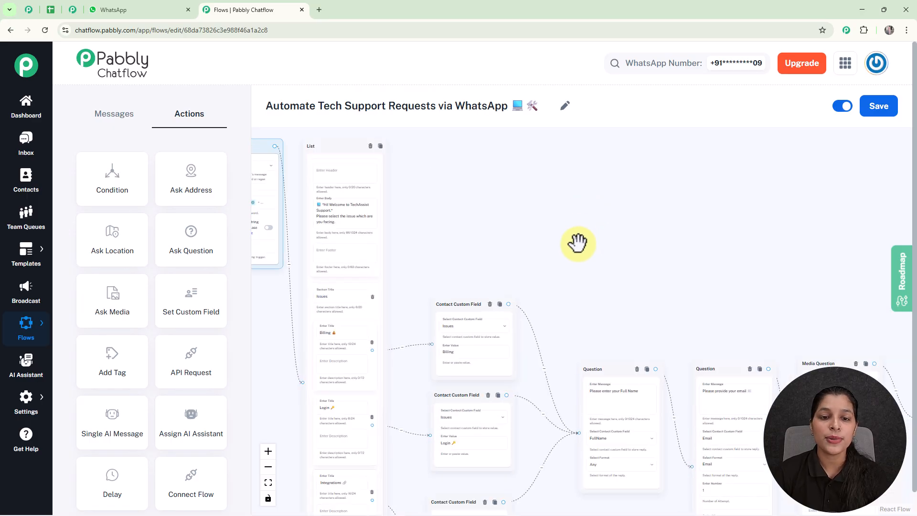
{"action": "scroll", "coordinate": [610, 235], "scroll_direction": "up", "scroll_amount": 5}
{"action": "left_click_drag", "start_coordinate": [616, 192], "coordinate": [614, 186]}
{"action": "left_click_drag", "start_coordinate": [735, 192], "coordinate": [573, 178]}
{"action": "left_click_drag", "start_coordinate": [710, 178], "coordinate": [659, 176]}
{"action": "scroll", "coordinate": [549, 186], "scroll_direction": "down", "scroll_amount": 2}
{"action": "left_click_drag", "start_coordinate": [549, 184], "coordinate": [719, 208]}
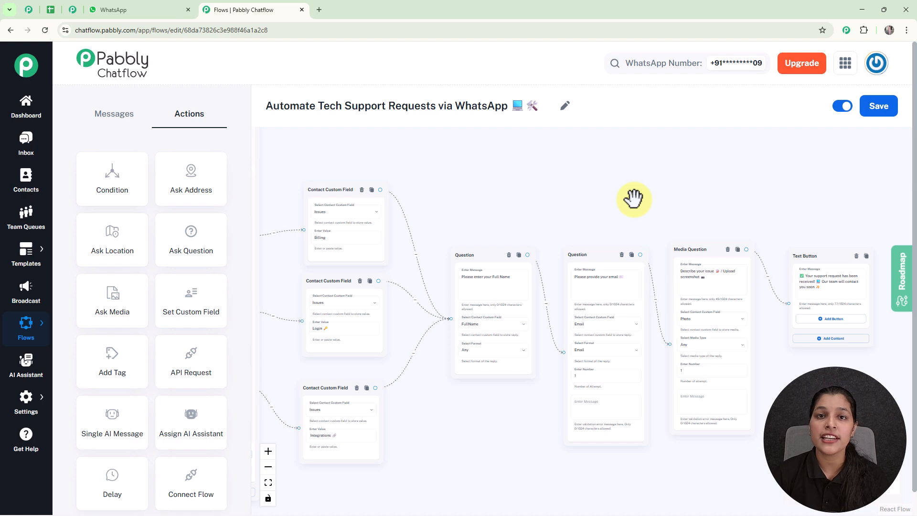
{"action": "scroll", "coordinate": [633, 199], "scroll_direction": "down", "scroll_amount": 1}
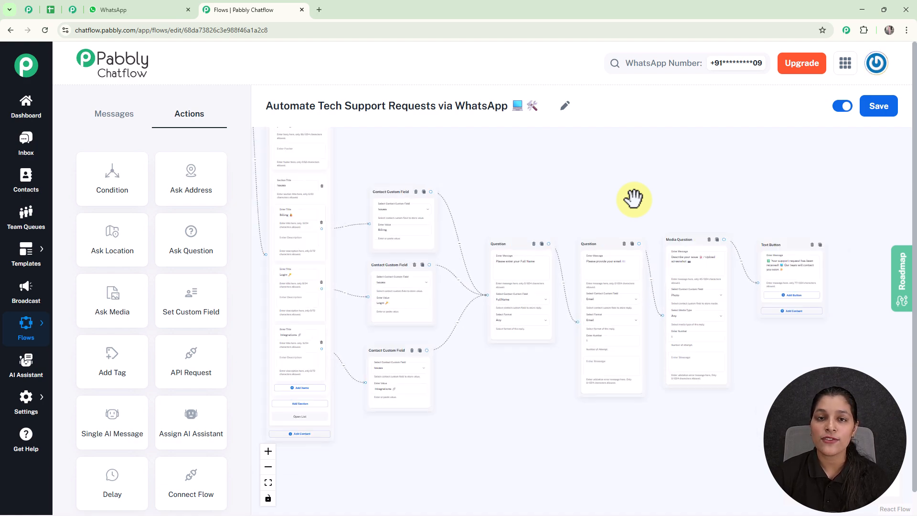
{"action": "scroll", "coordinate": [633, 199], "scroll_direction": "up", "scroll_amount": 1}
{"action": "left_click_drag", "start_coordinate": [634, 199], "coordinate": [701, 232]}
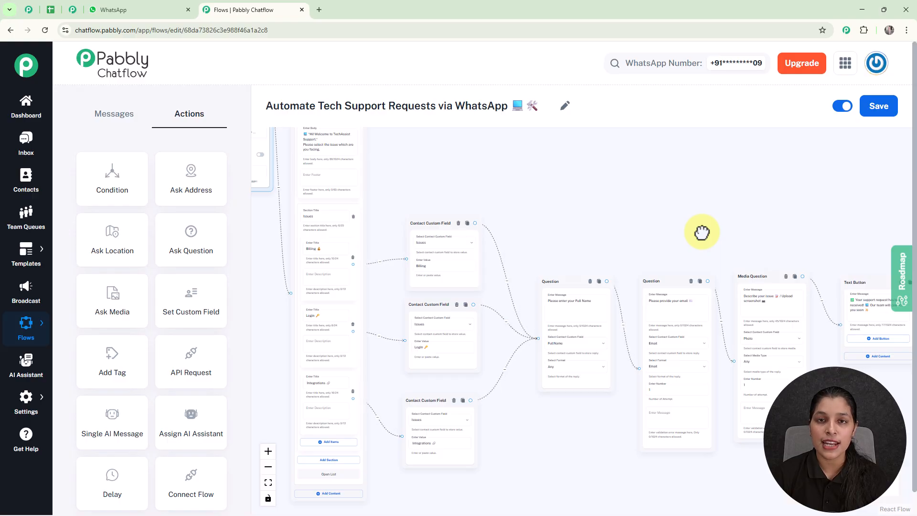
{"action": "left_click", "coordinate": [123, 8]}
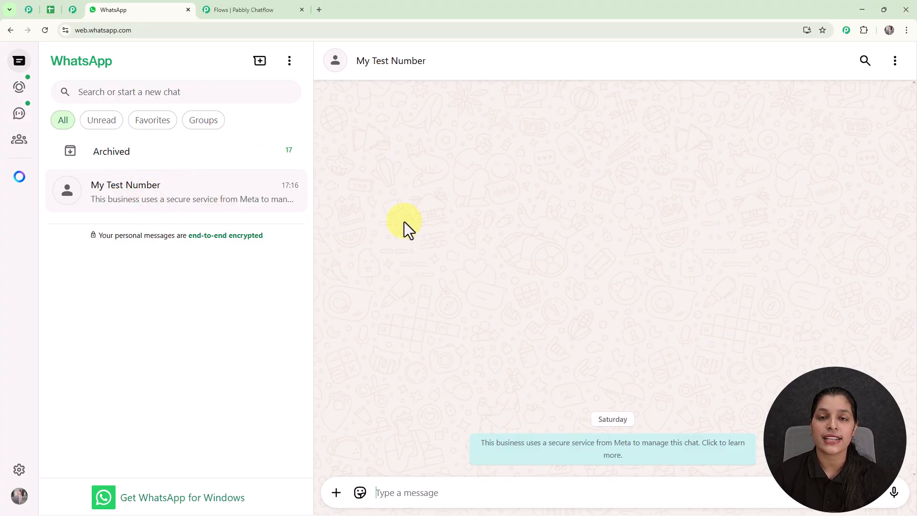
In the My Test Number chat, pick Login from the TechAssist issue list and send it.
{"action": "left_click", "coordinate": [401, 488]}
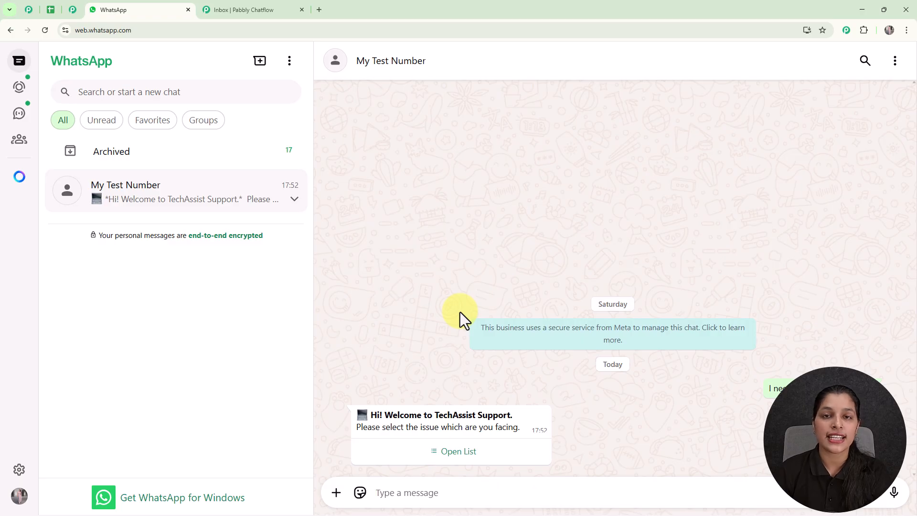
{"action": "left_click", "coordinate": [446, 457]}
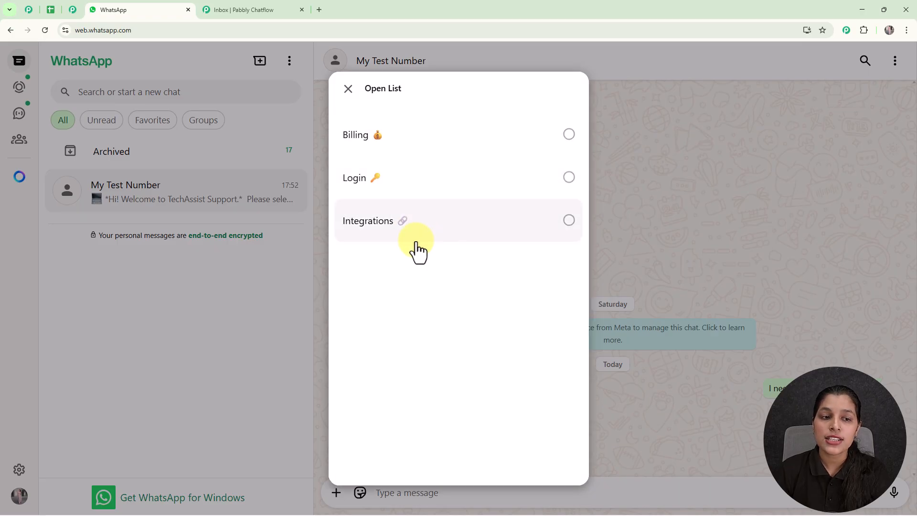
{"action": "left_click", "coordinate": [423, 204]}
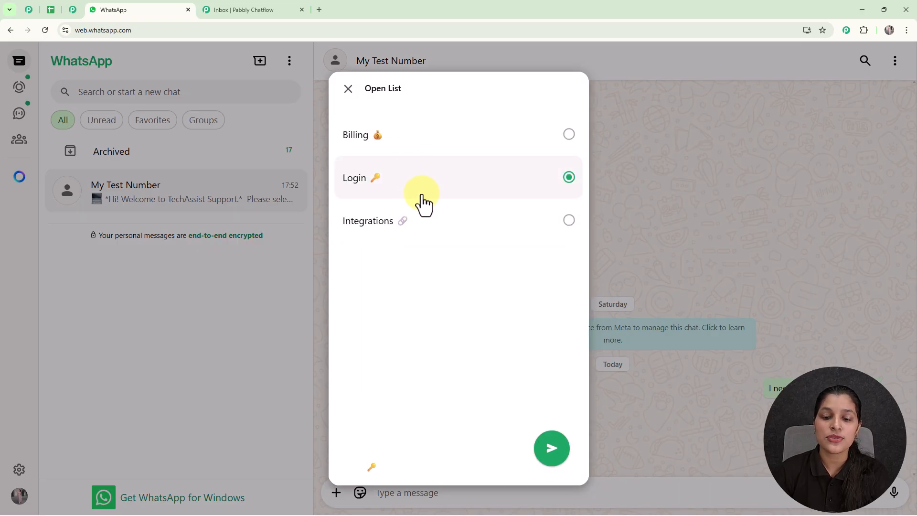
{"action": "left_click", "coordinate": [551, 446]}
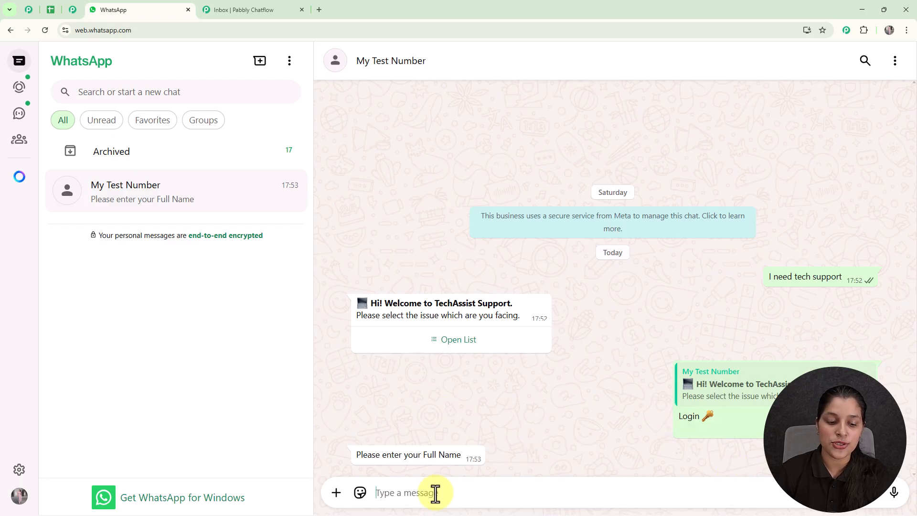
Reply to the bot with the test user's full name, then the test e-mail address.
{"action": "type", "text": "T"}
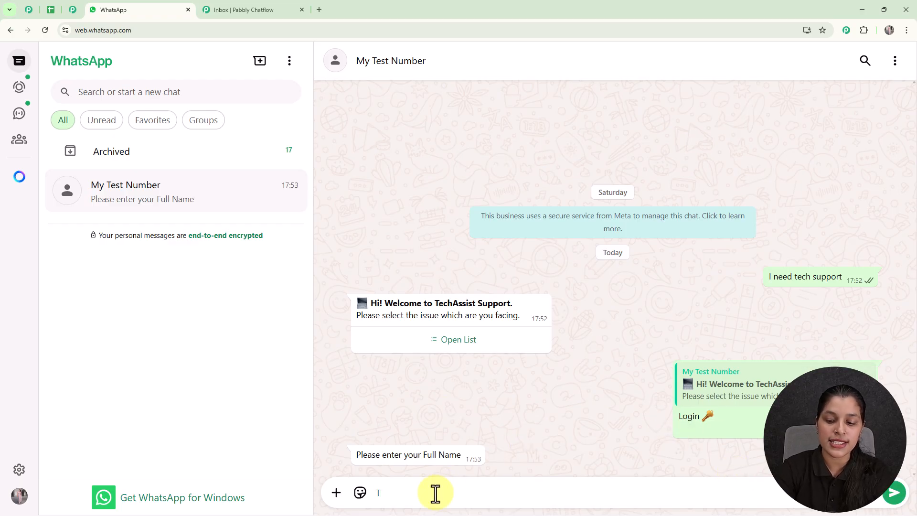
{"action": "type", "text": "esting User"}
{"action": "key", "text": "Return"}
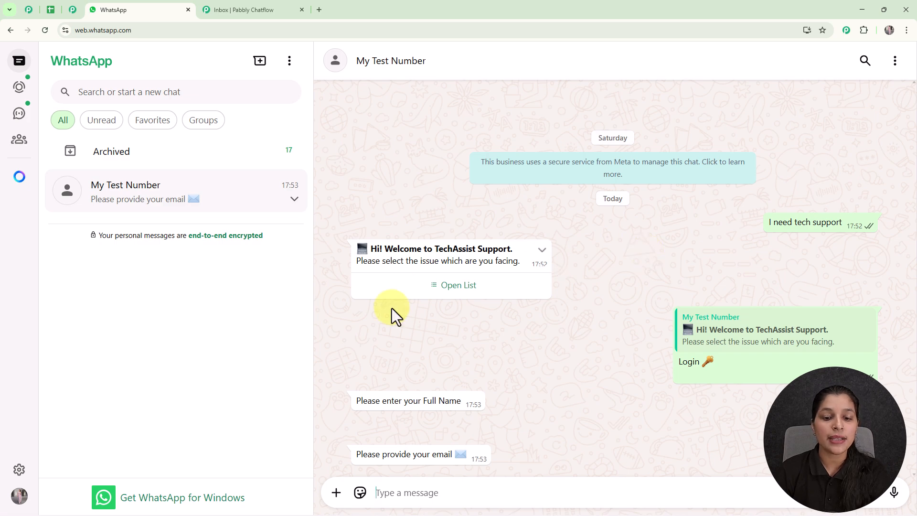
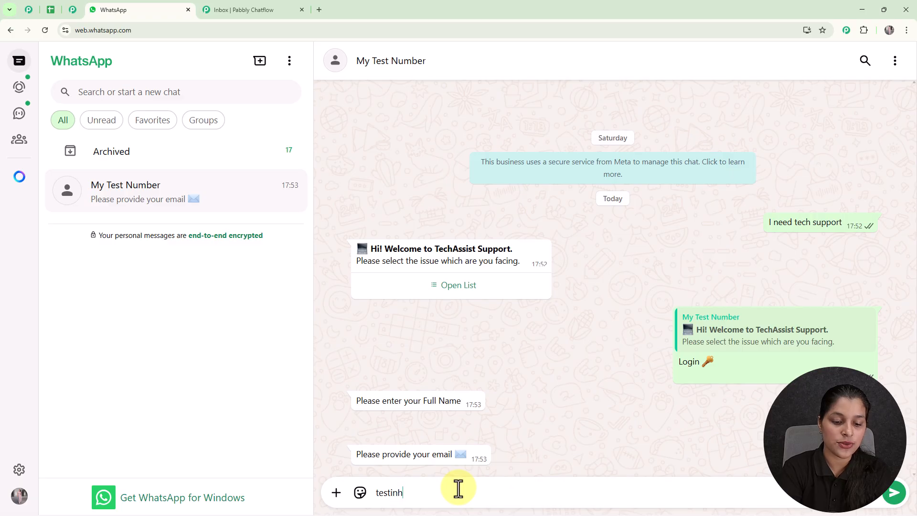
{"action": "key", "text": "Return"}
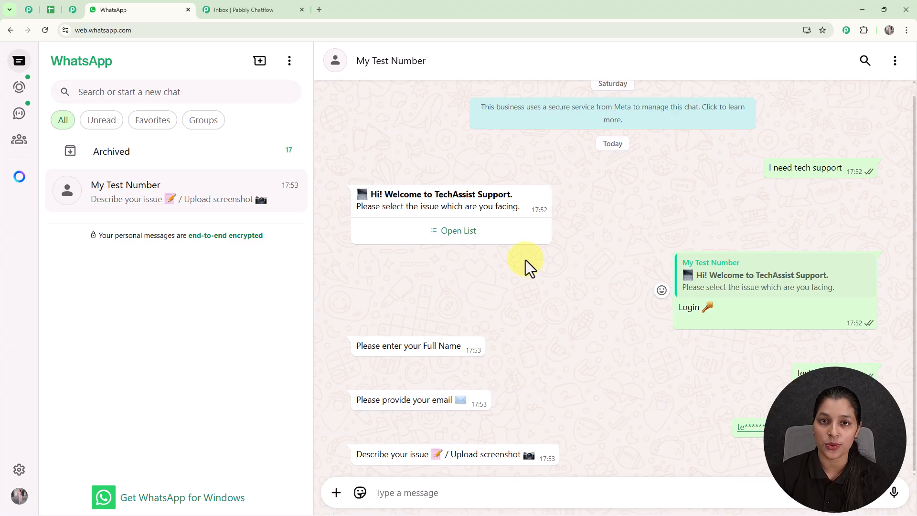
Attach the 'issue' screenshot from Pictures as a photo and send it to the bot.
{"action": "left_click", "coordinate": [337, 492]}
{"action": "left_click", "coordinate": [340, 310]}
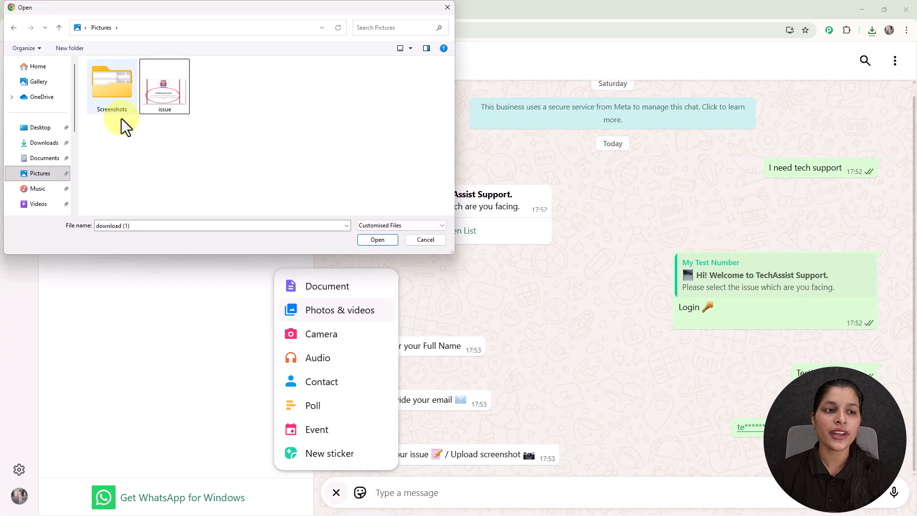
{"action": "left_click", "coordinate": [165, 102]}
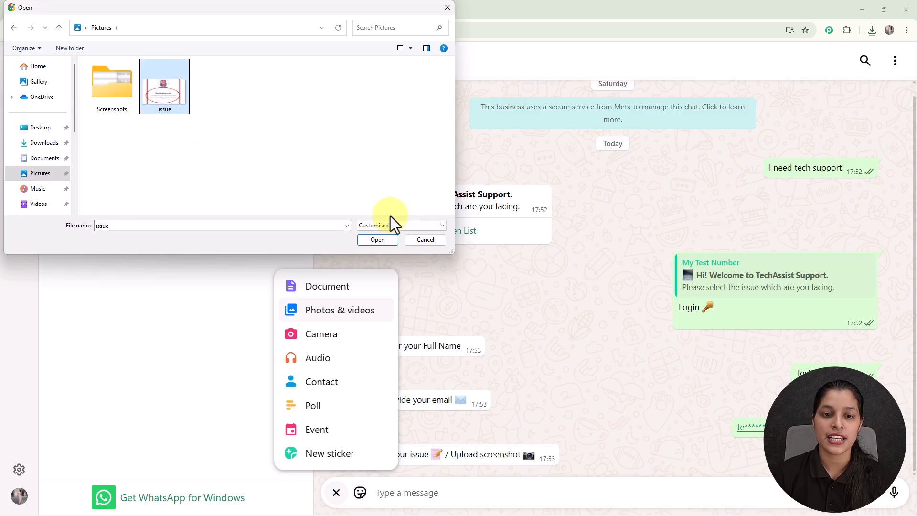
{"action": "left_click", "coordinate": [378, 240]}
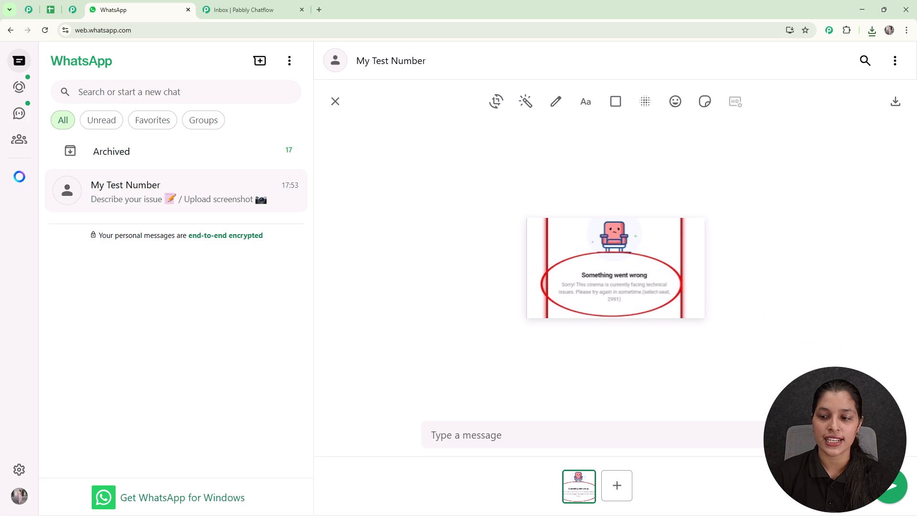
{"action": "key", "text": "Return"}
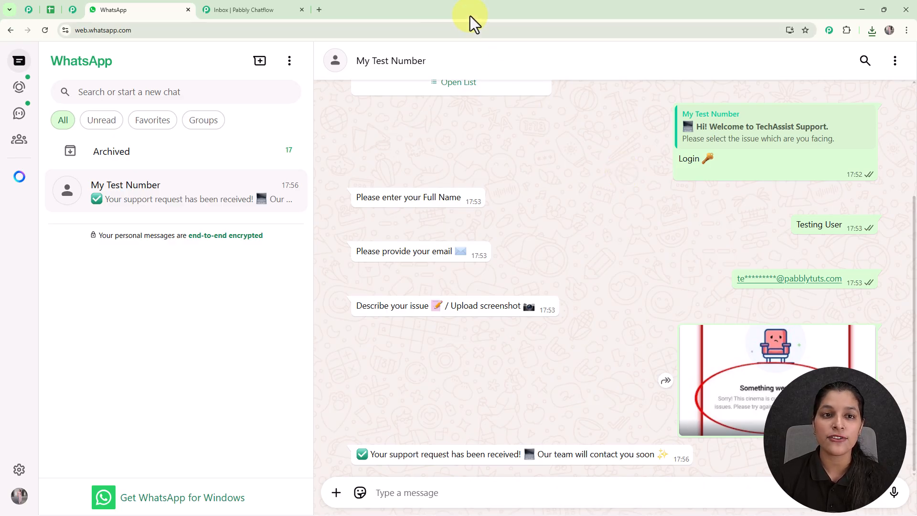
Load pabbly.com/chatflow in a new Chrome tab.
{"action": "left_click", "coordinate": [320, 9]}
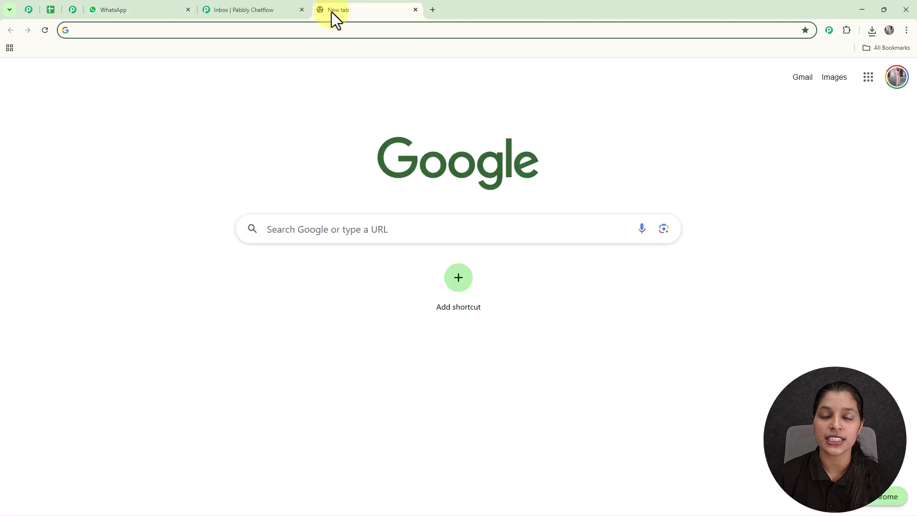
{"action": "left_click", "coordinate": [440, 32]}
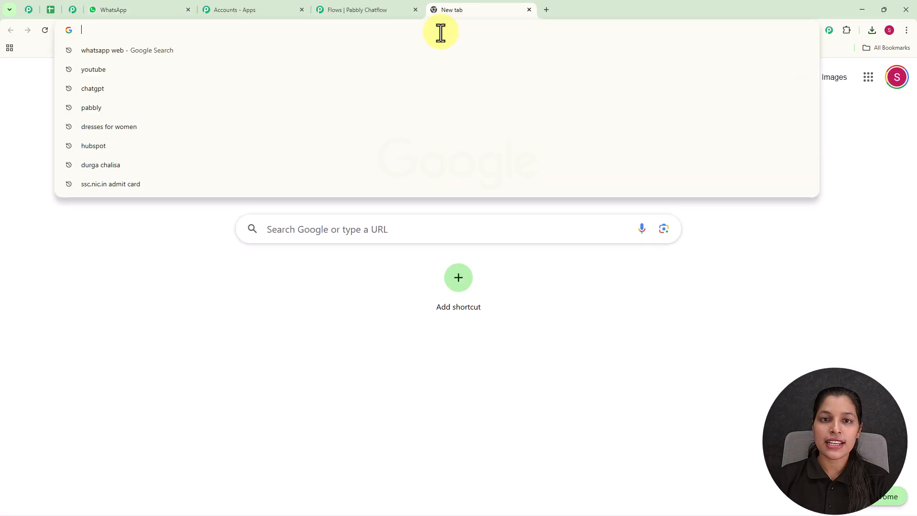
{"action": "type", "text": "p"}
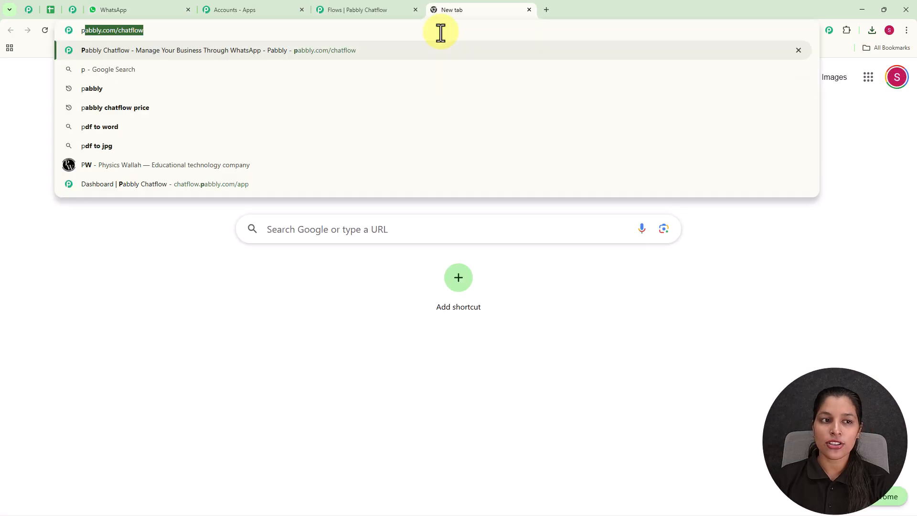
{"action": "key", "text": "Right"}
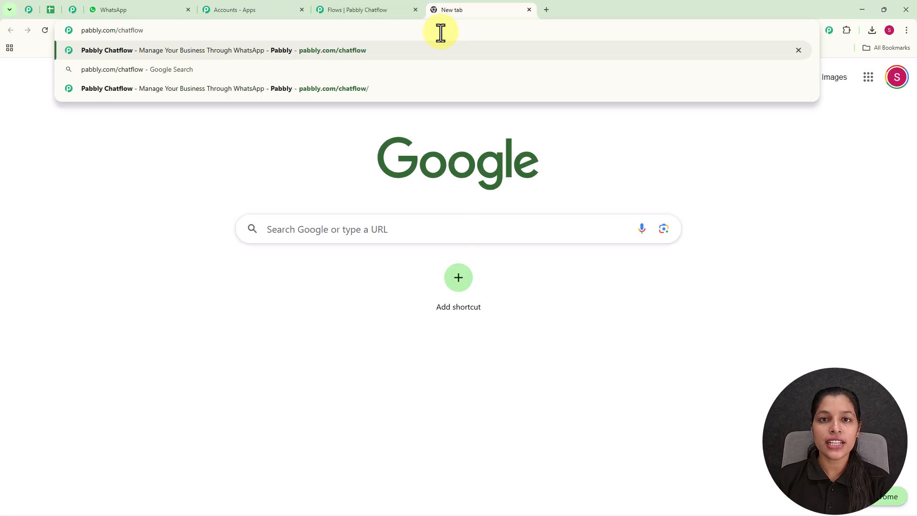
{"action": "key", "text": "Return"}
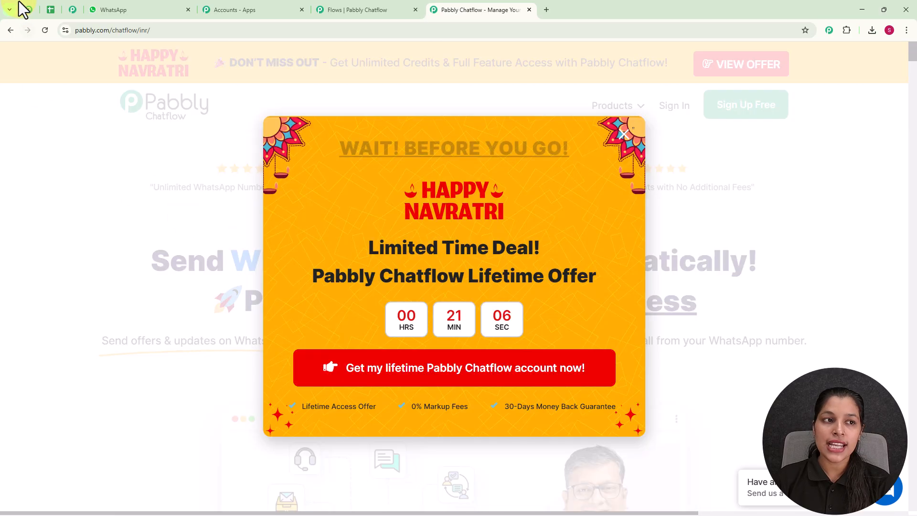
Switch to the pabbly.com/community tab and scroll through its benefits and success-story videos.
{"action": "left_click", "coordinate": [26, 10]}
{"action": "scroll", "coordinate": [428, 237], "scroll_direction": "down", "scroll_amount": 8}
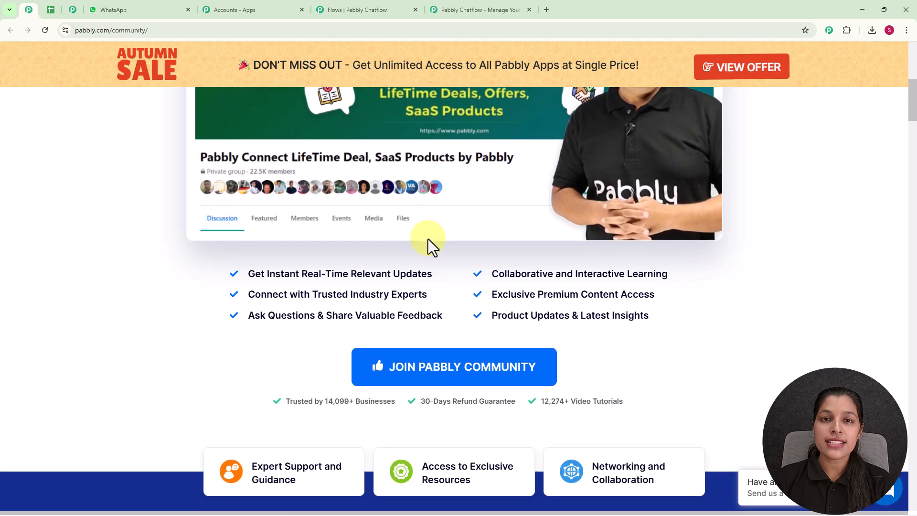
{"action": "scroll", "coordinate": [428, 238], "scroll_direction": "down", "scroll_amount": 7}
{"action": "scroll", "coordinate": [428, 237], "scroll_direction": "down", "scroll_amount": 2}
{"action": "scroll", "coordinate": [428, 238], "scroll_direction": "down", "scroll_amount": 4}
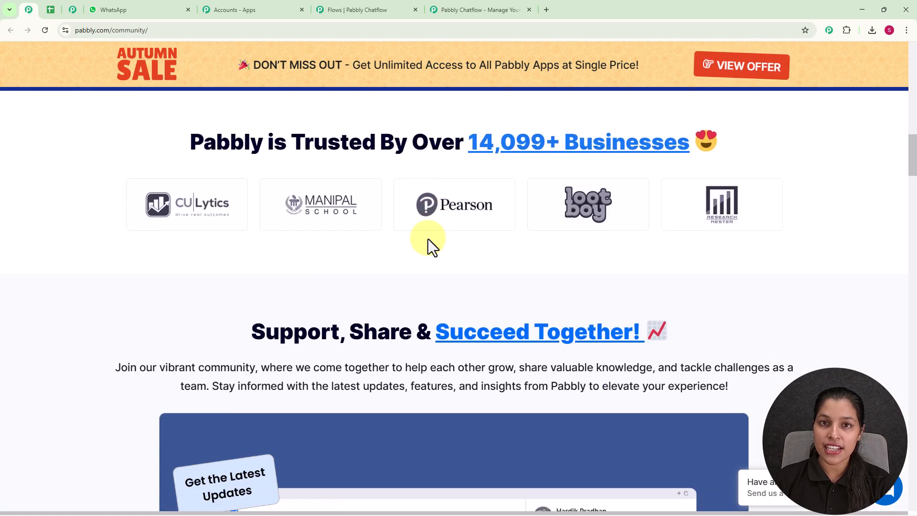
{"action": "scroll", "coordinate": [428, 239], "scroll_direction": "down", "scroll_amount": 8}
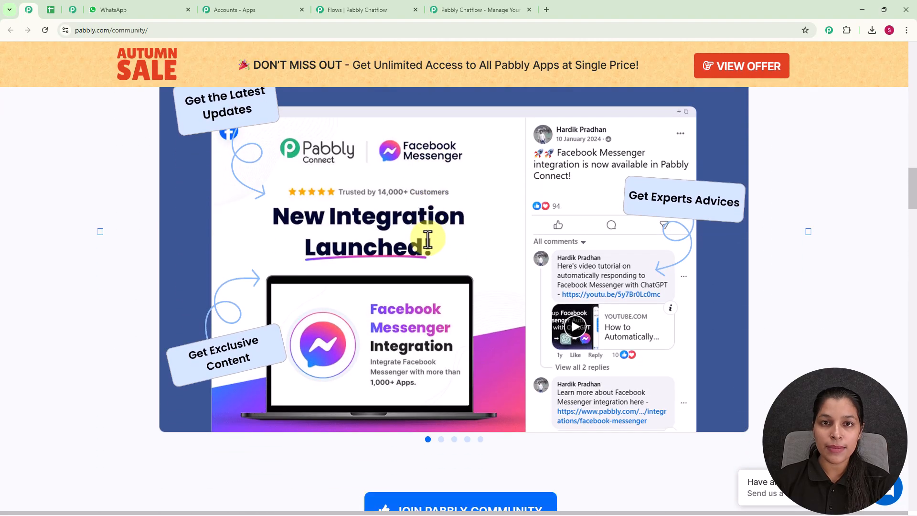
{"action": "scroll", "coordinate": [428, 239], "scroll_direction": "down", "scroll_amount": 6}
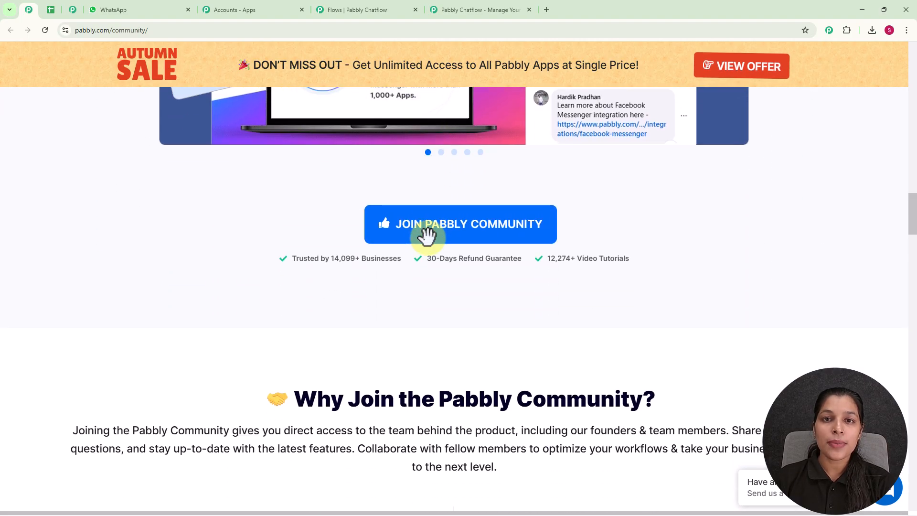
{"action": "scroll", "coordinate": [428, 239], "scroll_direction": "down", "scroll_amount": 5}
{"action": "scroll", "coordinate": [428, 241], "scroll_direction": "down", "scroll_amount": 4}
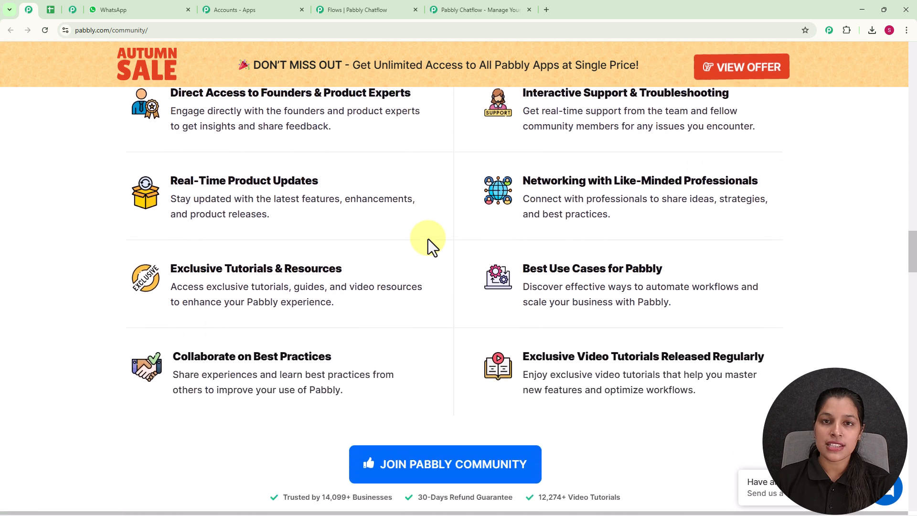
{"action": "scroll", "coordinate": [428, 239], "scroll_direction": "down", "scroll_amount": 9}
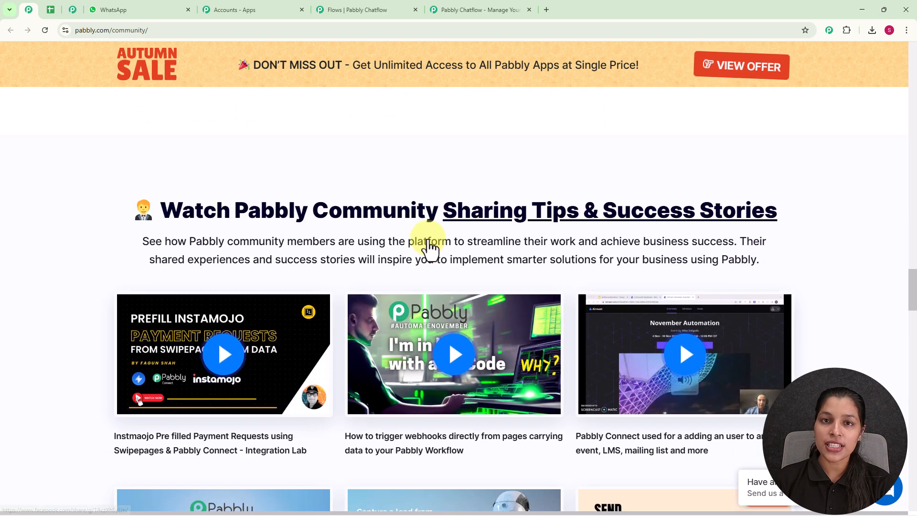
Close the Navratri offer popup on the Pabbly Chatflow page and sign in.
{"action": "left_click", "coordinate": [466, 13]}
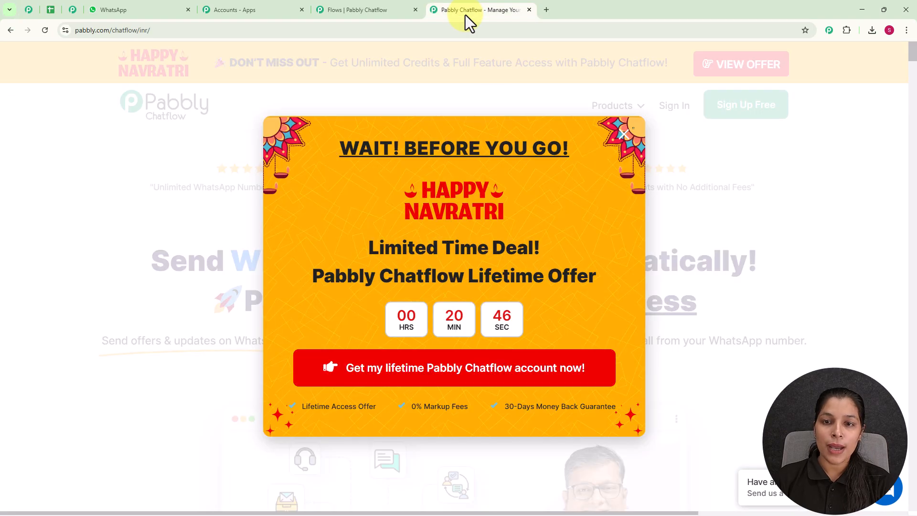
{"action": "left_click", "coordinate": [621, 136]}
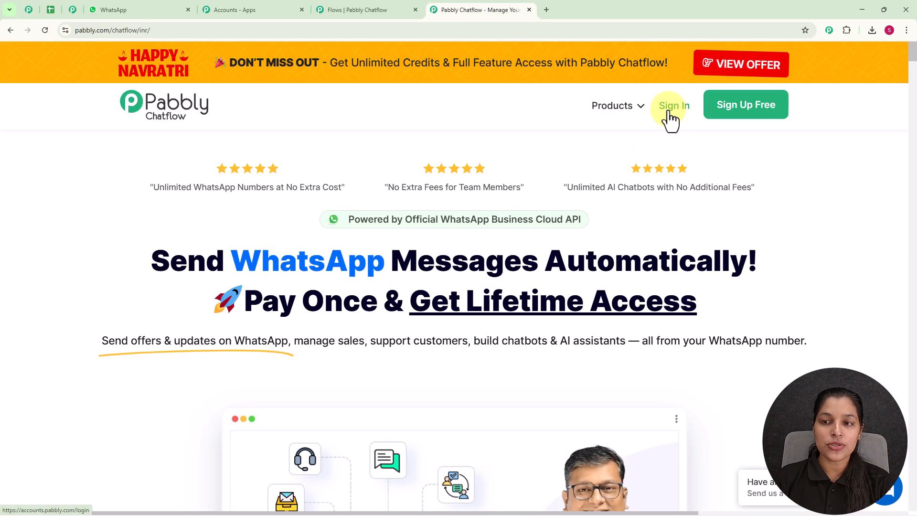
{"action": "left_click", "coordinate": [671, 106]}
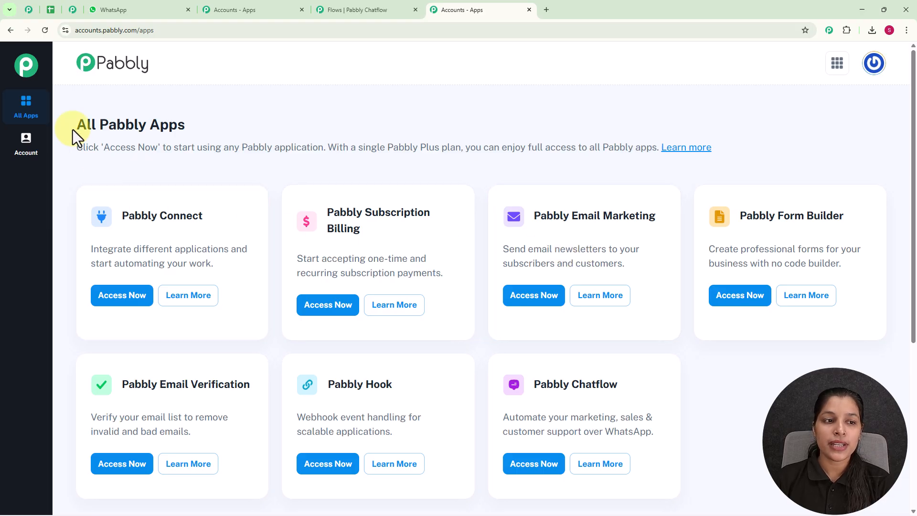
Launch Pabbly Chatflow from the All Pabbly Apps list.
{"action": "left_click_drag", "start_coordinate": [72, 130], "coordinate": [217, 139]}
{"action": "left_click", "coordinate": [251, 139]}
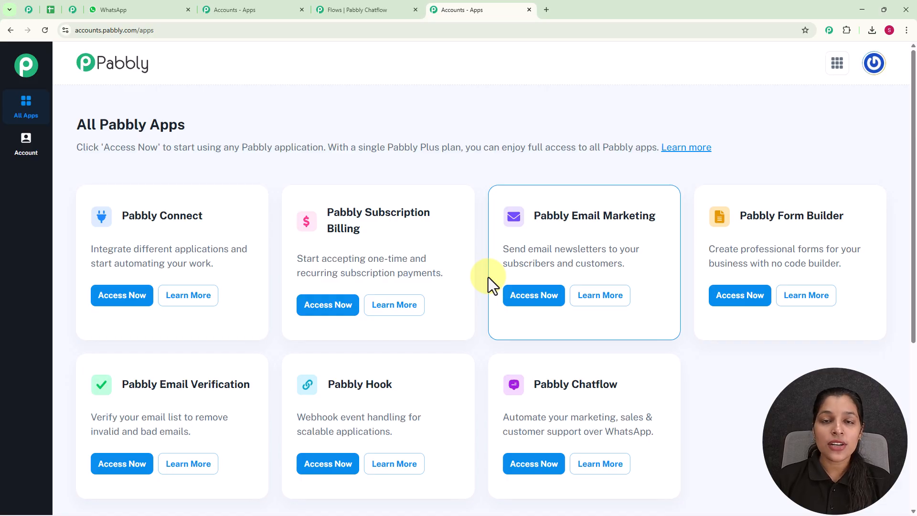
{"action": "scroll", "coordinate": [488, 277], "scroll_direction": "down", "scroll_amount": 2}
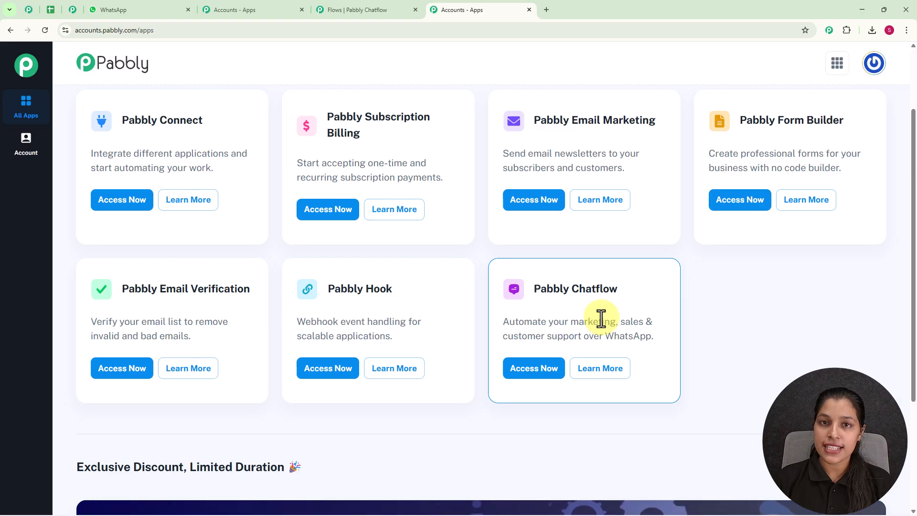
{"action": "left_click", "coordinate": [518, 375]}
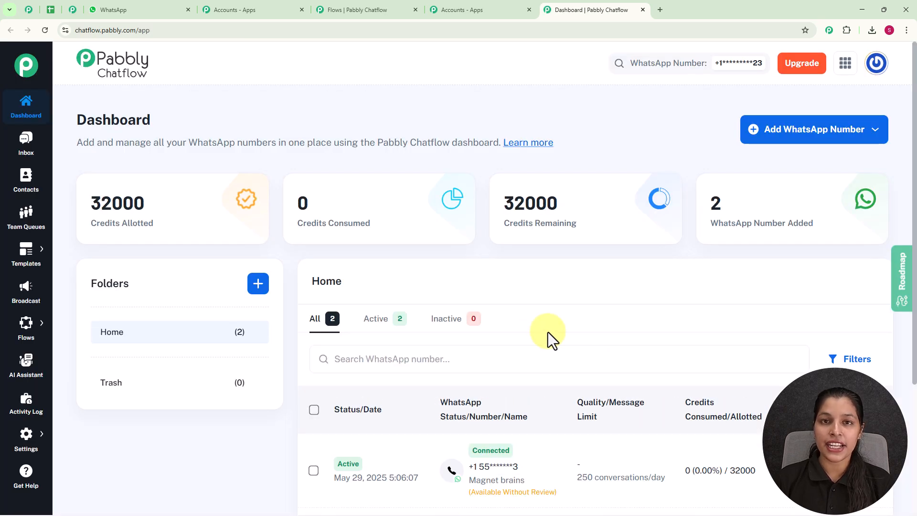
{"action": "scroll", "coordinate": [528, 328], "scroll_direction": "down", "scroll_amount": 4}
{"action": "mouse_move", "coordinate": [520, 315]}
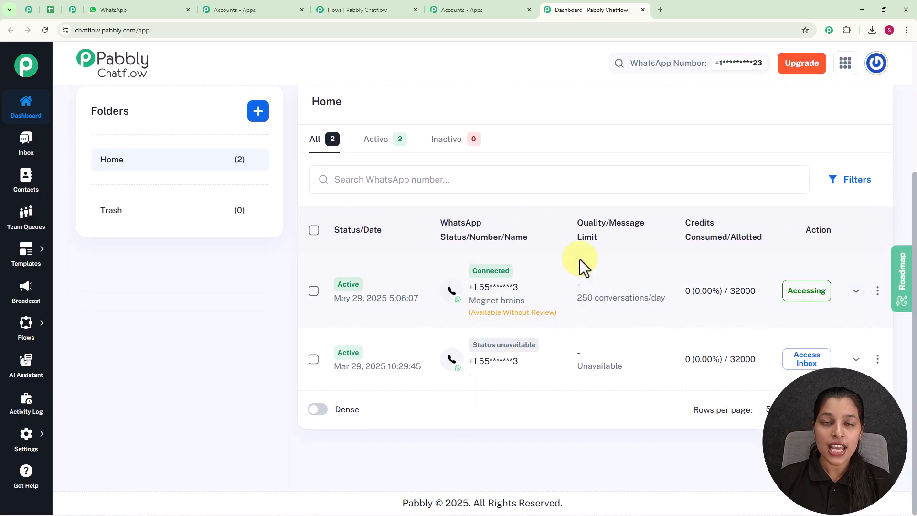
{"action": "scroll", "coordinate": [580, 260], "scroll_direction": "up", "scroll_amount": 4}
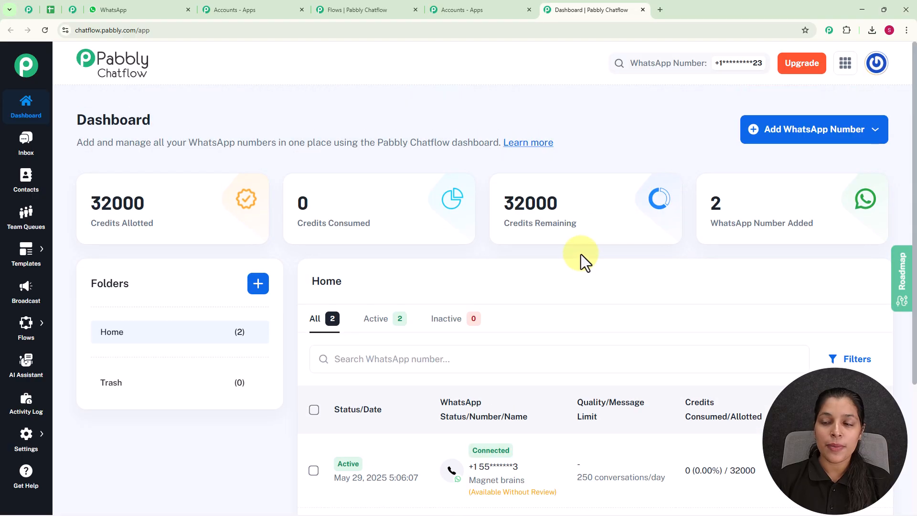
{"action": "left_click", "coordinate": [780, 138]}
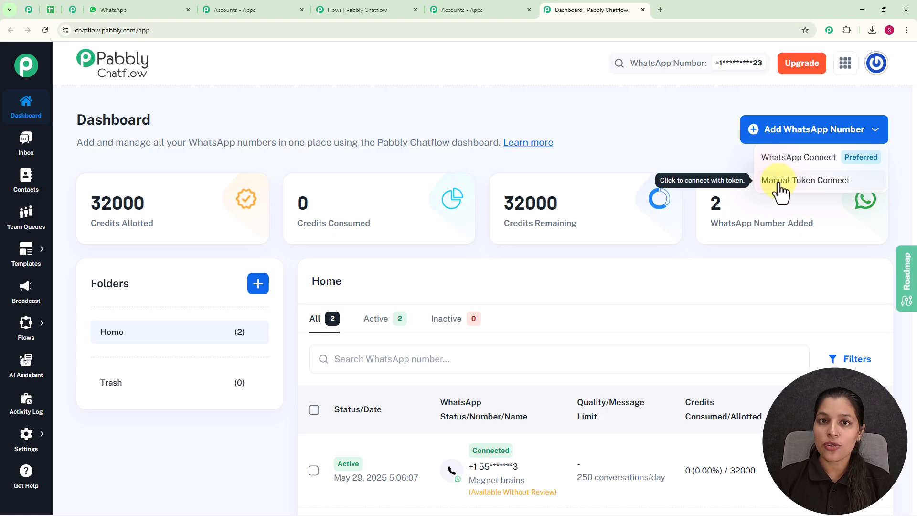
{"action": "left_click", "coordinate": [694, 139]}
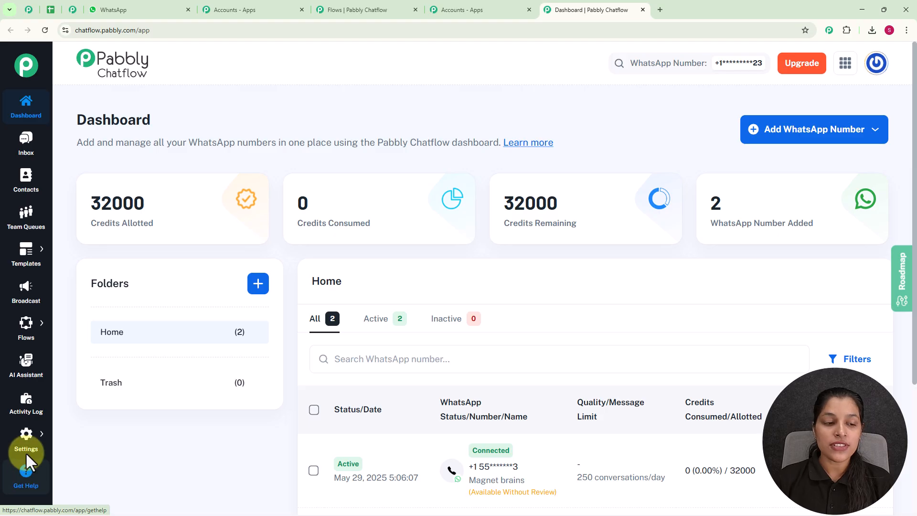
{"action": "mouse_move", "coordinate": [33, 337]}
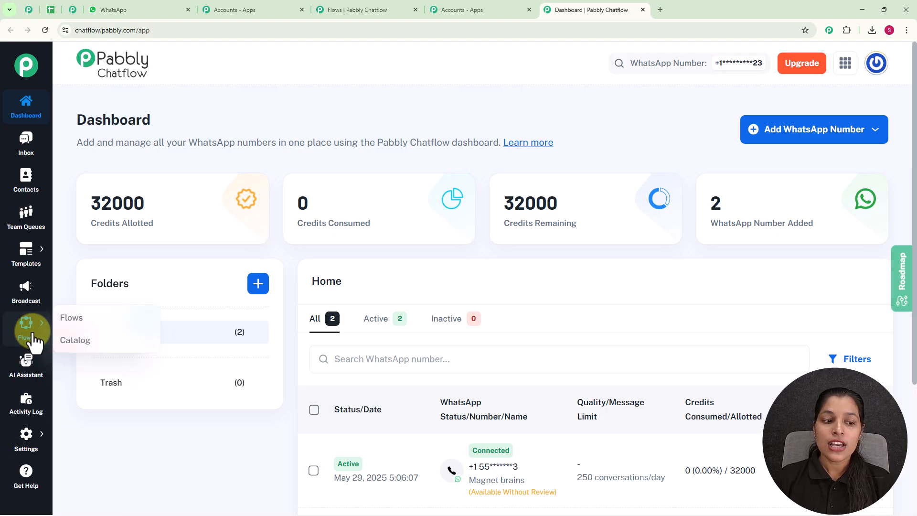
From the Flows list, add the new flow 'Automate Tech Support Requests via WhatsApp'.
{"action": "left_click", "coordinate": [74, 317]}
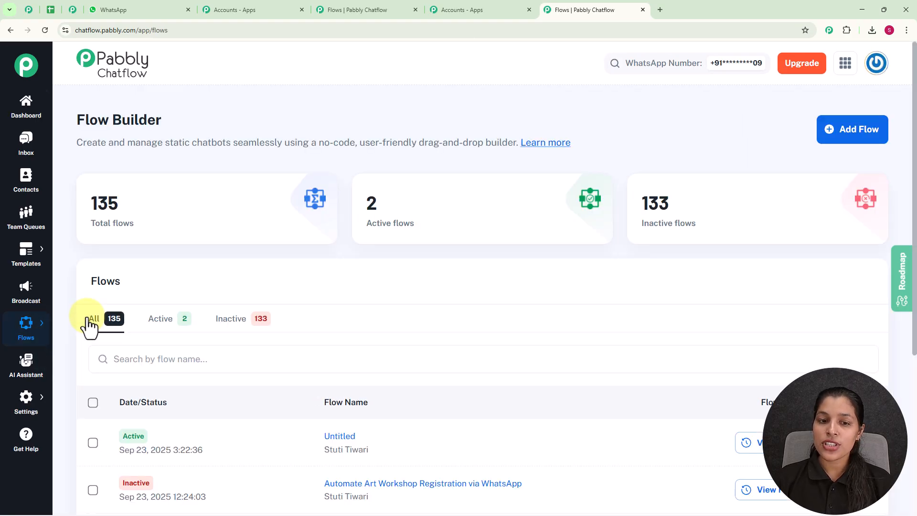
{"action": "scroll", "coordinate": [449, 336], "scroll_direction": "down", "scroll_amount": 5}
{"action": "scroll", "coordinate": [446, 375], "scroll_direction": "up", "scroll_amount": 5}
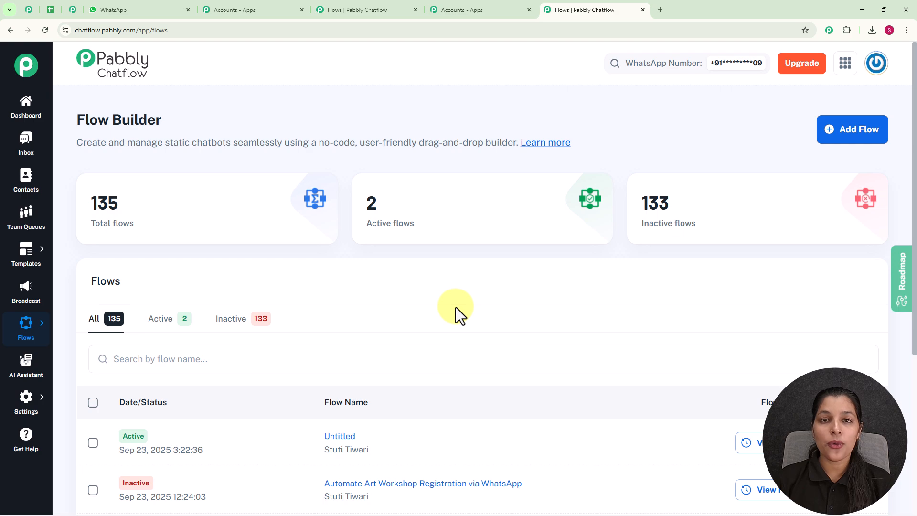
{"action": "left_click", "coordinate": [861, 134]}
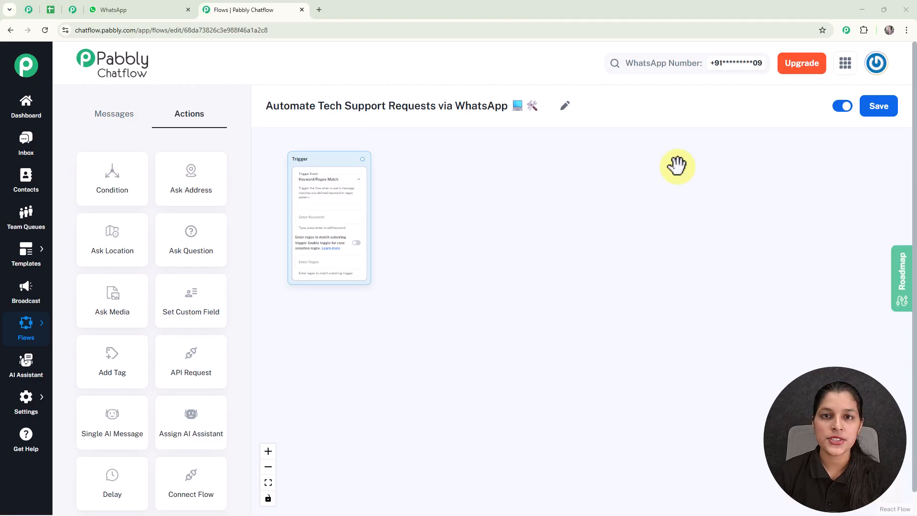
Centre the new flow's Trigger node and list its trigger event options.
{"action": "scroll", "coordinate": [580, 253], "scroll_direction": "up", "scroll_amount": 1}
{"action": "left_click_drag", "start_coordinate": [578, 252], "coordinate": [673, 285]}
{"action": "scroll", "coordinate": [451, 205], "scroll_direction": "up", "scroll_amount": 2}
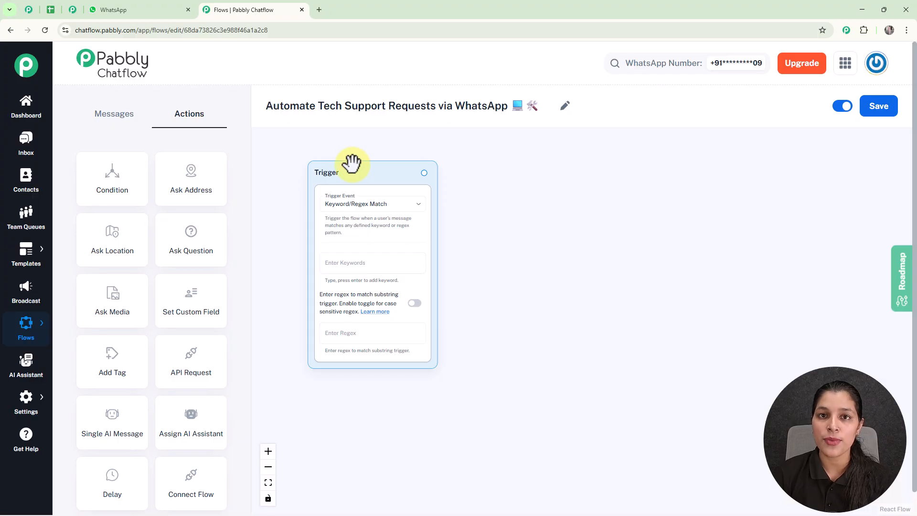
{"action": "left_click", "coordinate": [395, 212]}
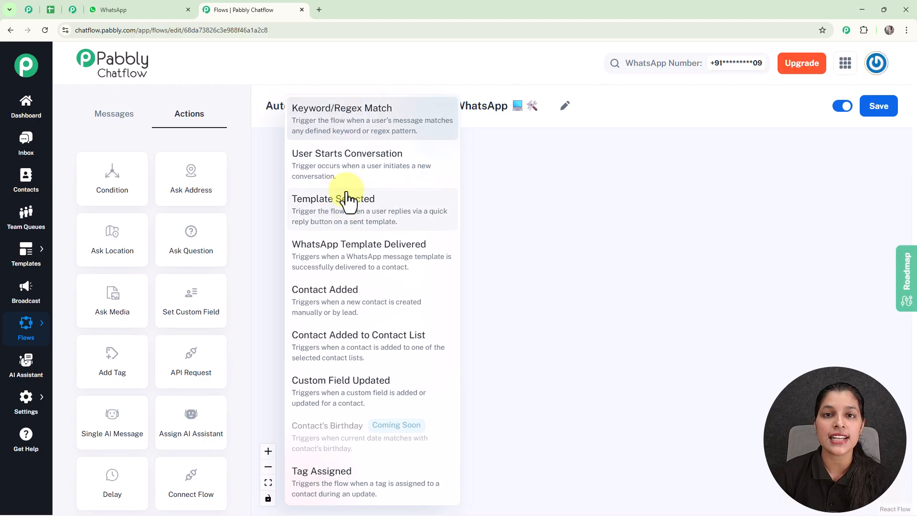
Use Keyword/Regex Match as the trigger with keywords Support and Technical.
{"action": "left_click", "coordinate": [505, 214]}
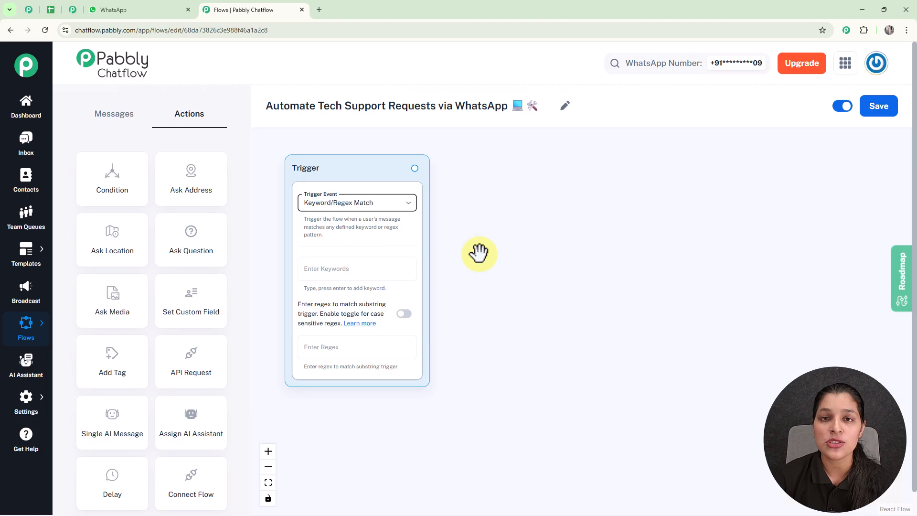
{"action": "left_click", "coordinate": [358, 267]}
{"action": "type", "text": "Support"}
{"action": "key", "text": "Return"}
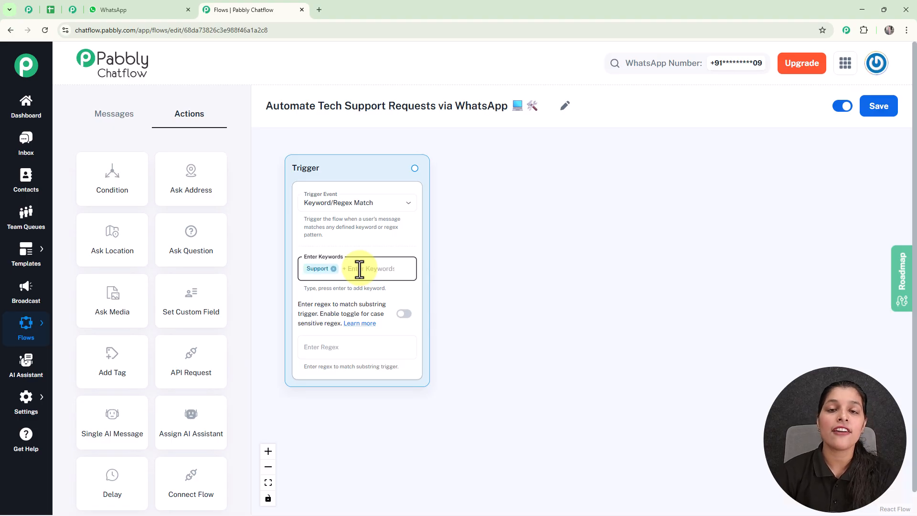
{"action": "type", "text": "Tech"}
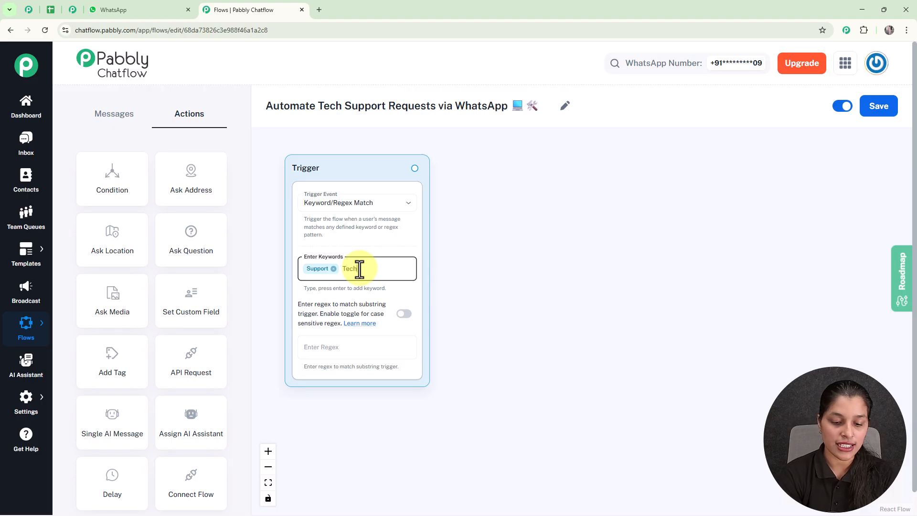
{"action": "type", "text": "nical"}
{"action": "key", "text": "Return"}
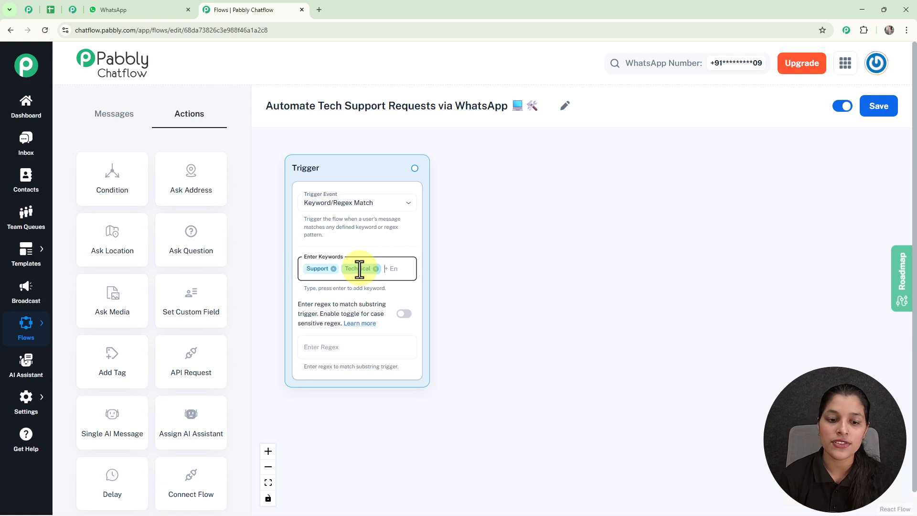
Enter the regex [\s\S]+ as the trigger's match pattern.
{"action": "left_click", "coordinate": [341, 348]}
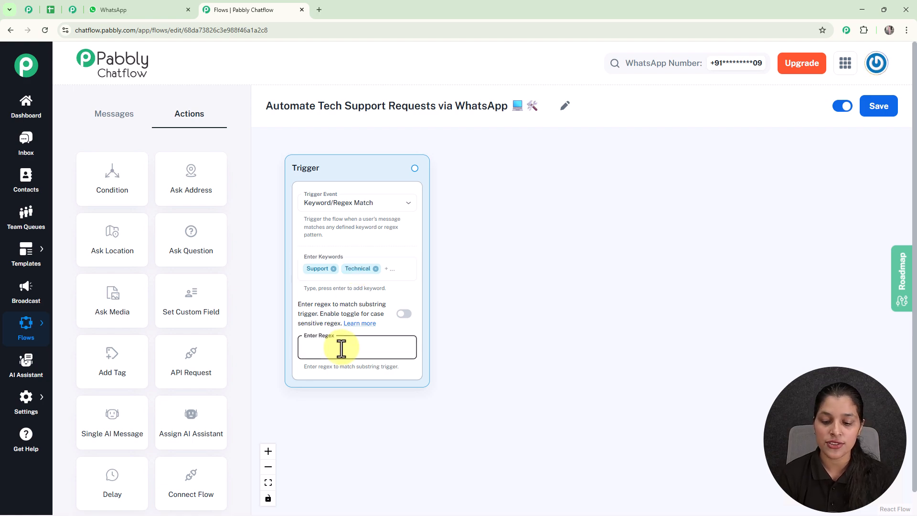
{"action": "type", "text": "[\\s\\S"}
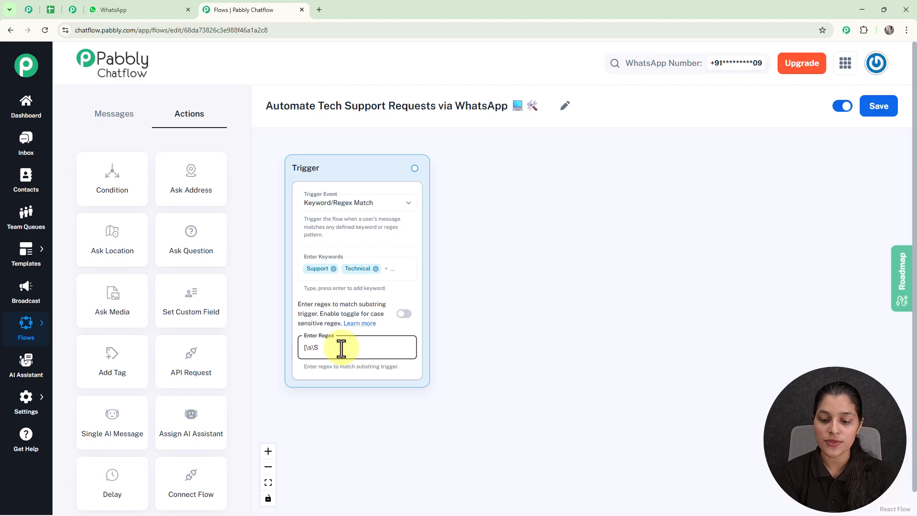
{"action": "type", "text": "]+"}
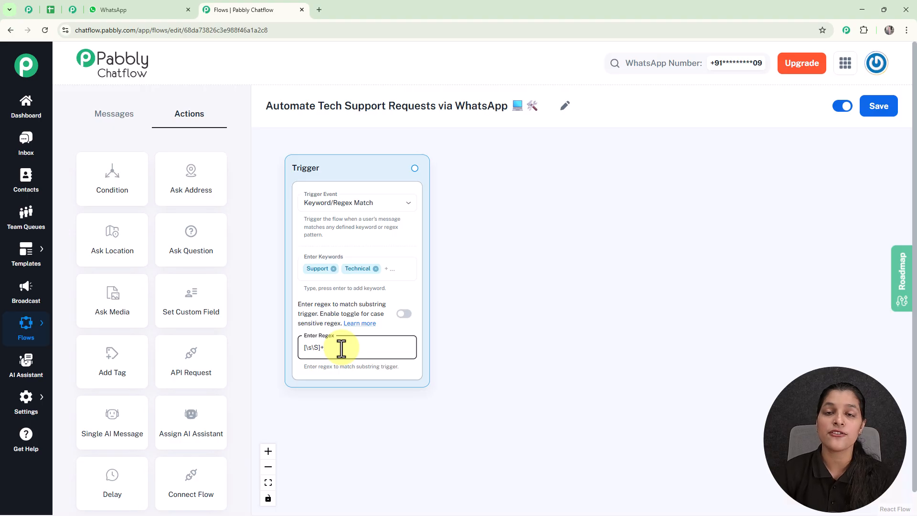
{"action": "scroll", "coordinate": [342, 347], "scroll_direction": "up", "scroll_amount": 3}
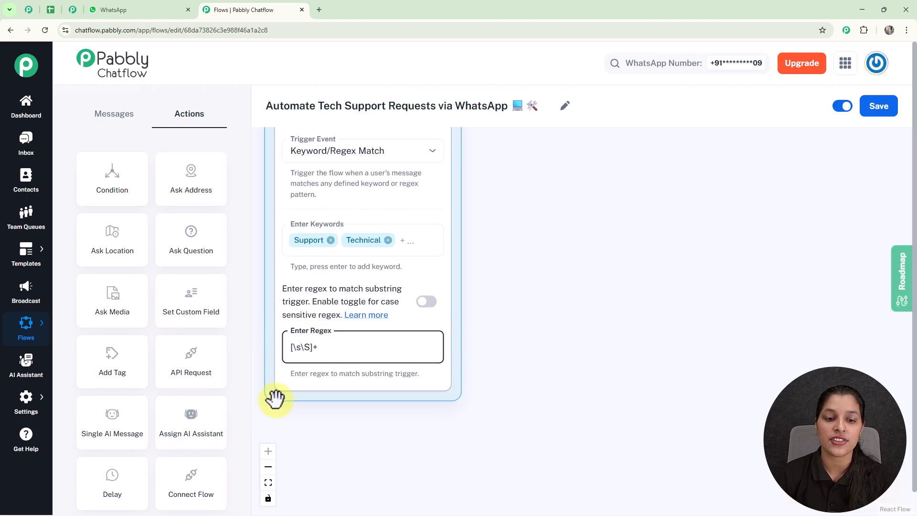
{"action": "scroll", "coordinate": [511, 269], "scroll_direction": "down", "scroll_amount": 3}
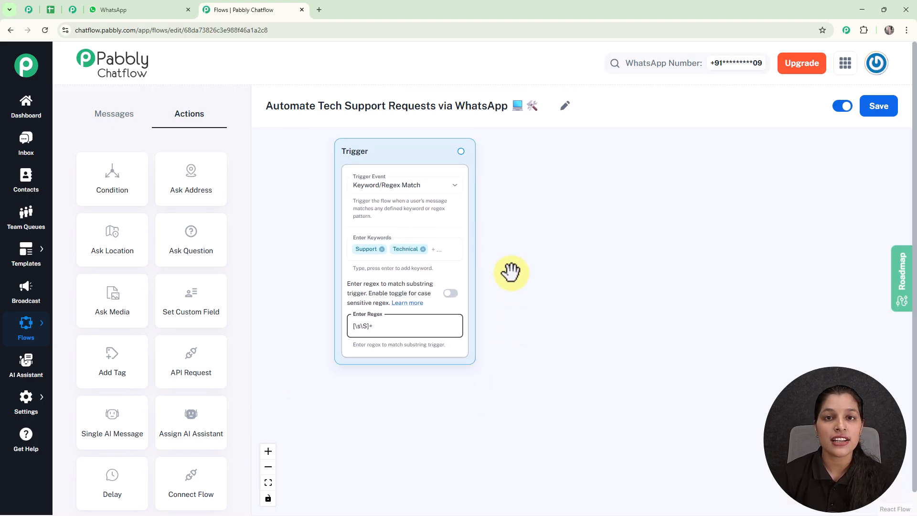
{"action": "left_click_drag", "start_coordinate": [510, 269], "coordinate": [476, 308]}
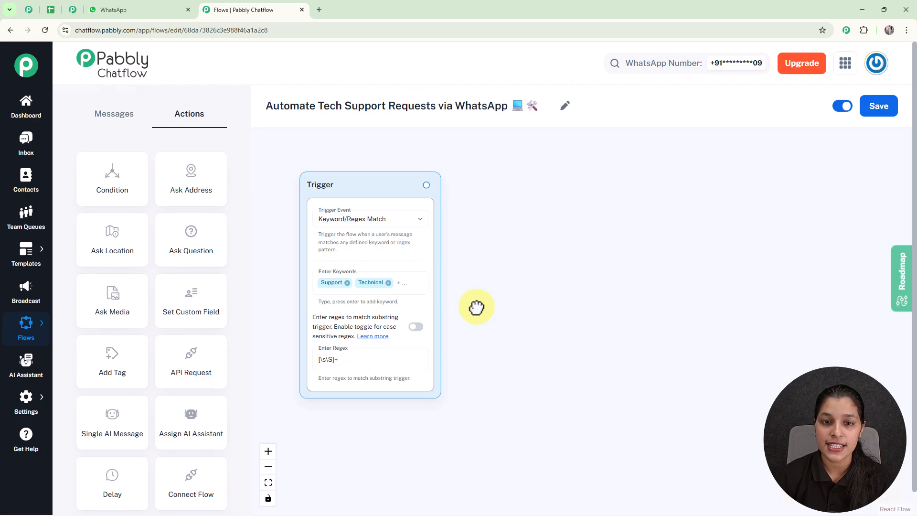
{"action": "scroll", "coordinate": [477, 307], "scroll_direction": "up", "scroll_amount": 1}
Connect a List message to the trigger that welcomes users to TechAssist Support and asks their issue.
{"action": "left_click_drag", "start_coordinate": [420, 168], "coordinate": [533, 224]}
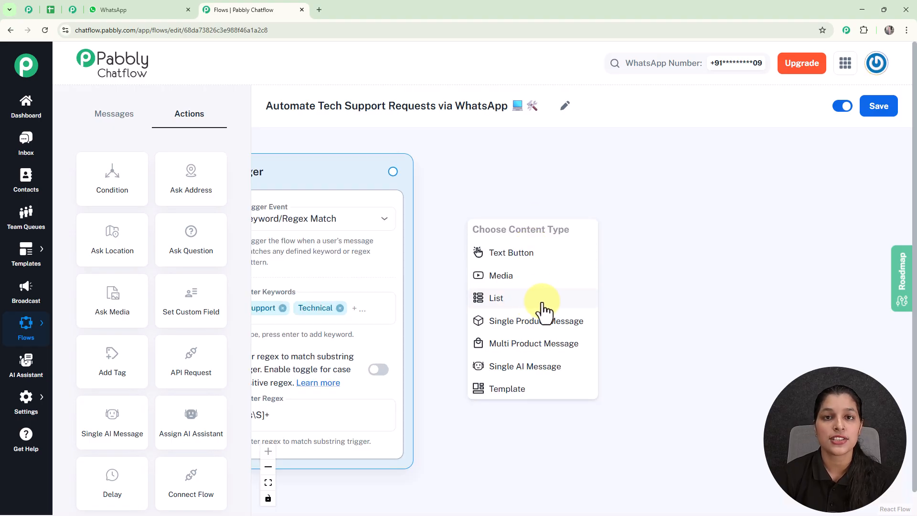
{"action": "left_click", "coordinate": [542, 302]}
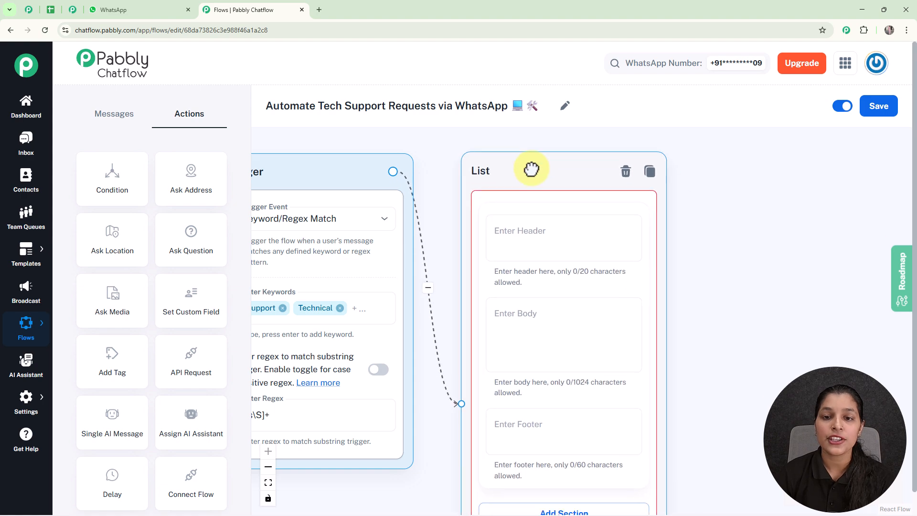
{"action": "scroll", "coordinate": [608, 285], "scroll_direction": "down", "scroll_amount": 5}
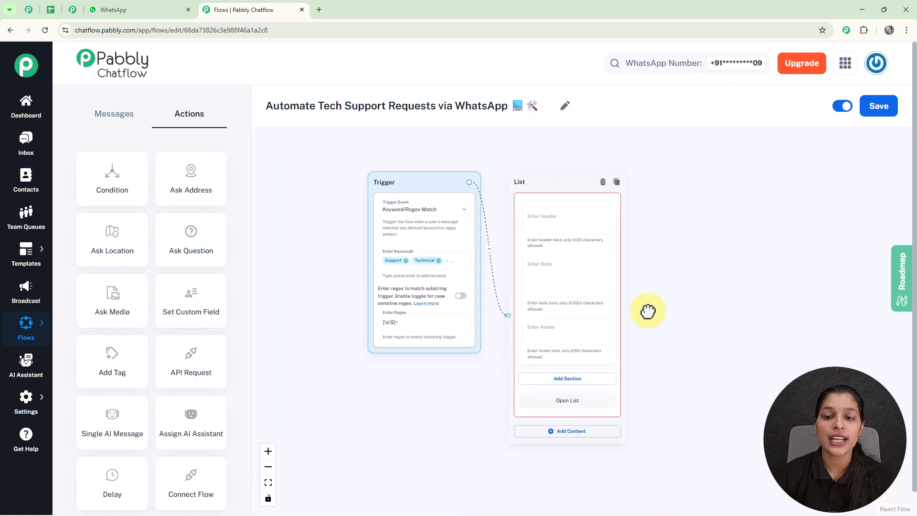
{"action": "left_click_drag", "start_coordinate": [653, 313], "coordinate": [623, 305]}
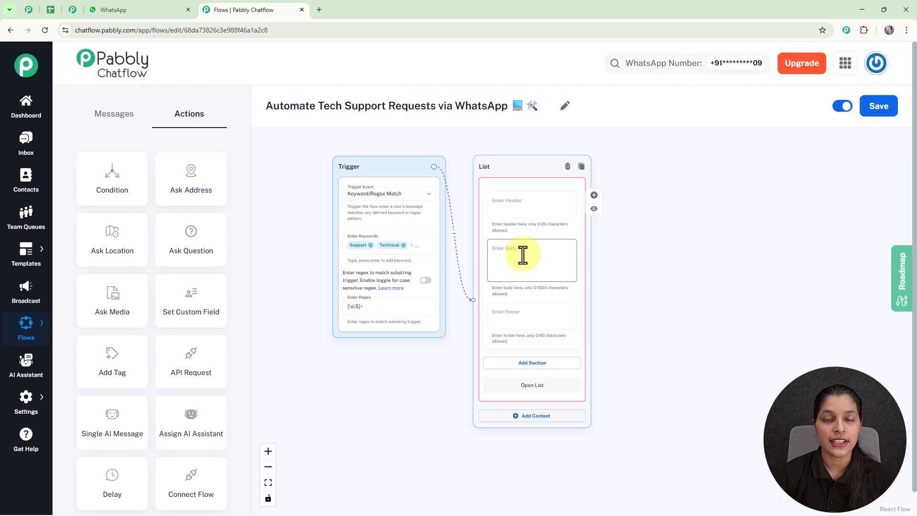
{"action": "scroll", "coordinate": [547, 269], "scroll_direction": "up", "scroll_amount": 3}
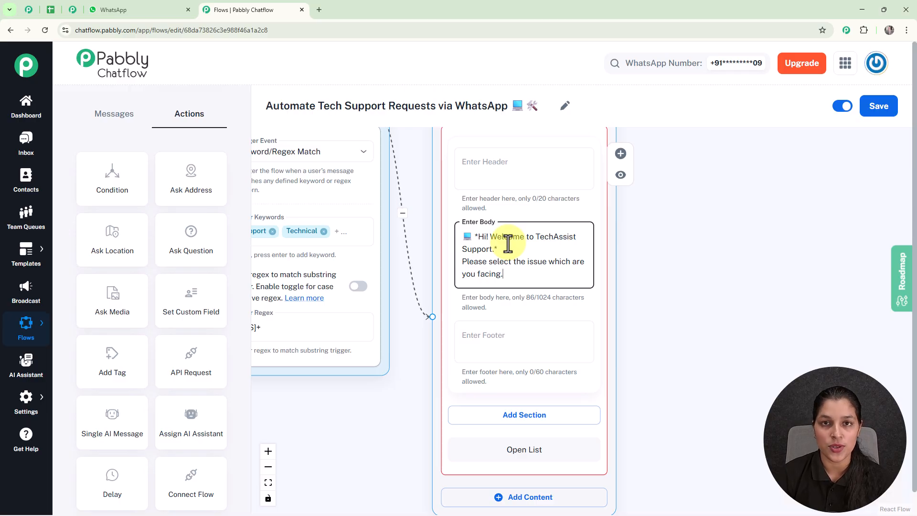
{"action": "scroll", "coordinate": [507, 243], "scroll_direction": "down", "scroll_amount": 1}
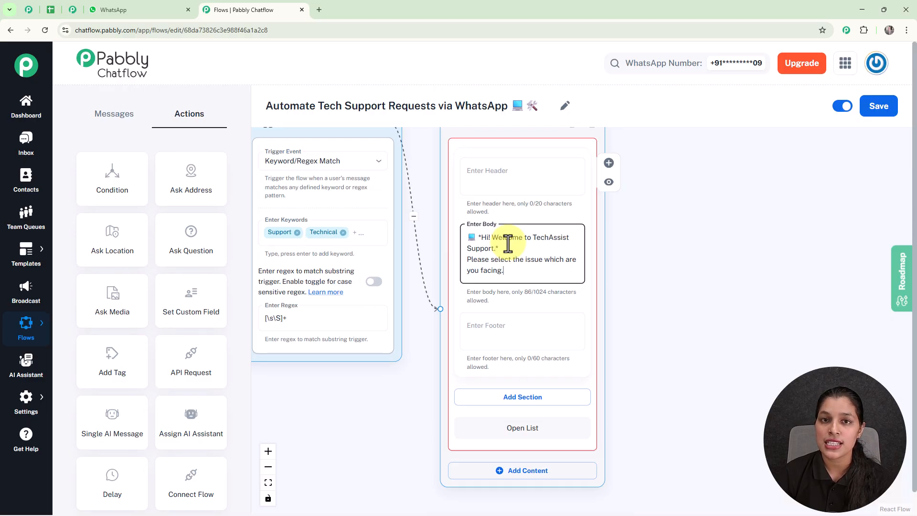
{"action": "scroll", "coordinate": [675, 309], "scroll_direction": "down", "scroll_amount": 3}
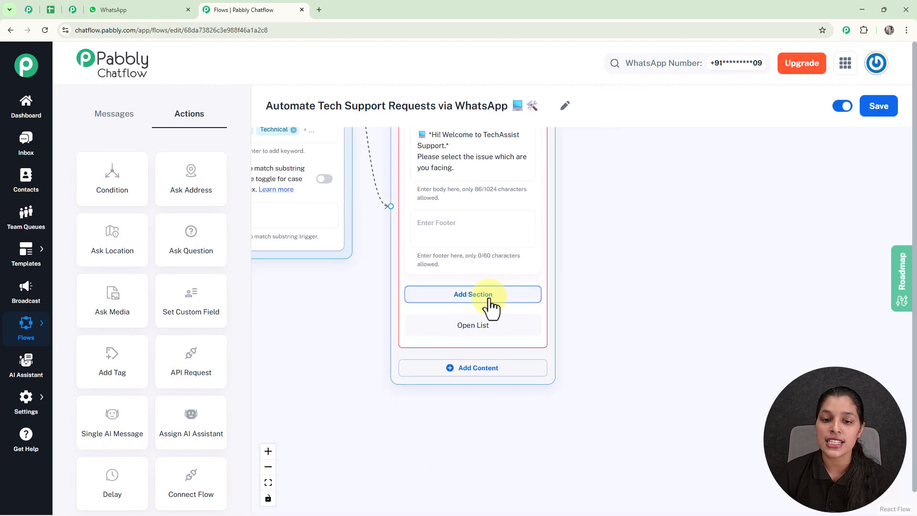
Add a section titled 'Issues' to the list message.
{"action": "left_click", "coordinate": [487, 295]}
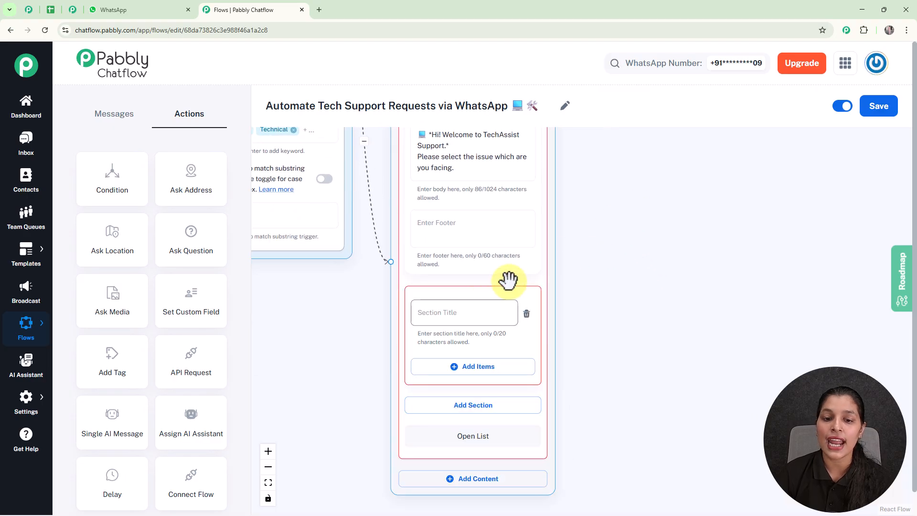
{"action": "left_click", "coordinate": [466, 311]}
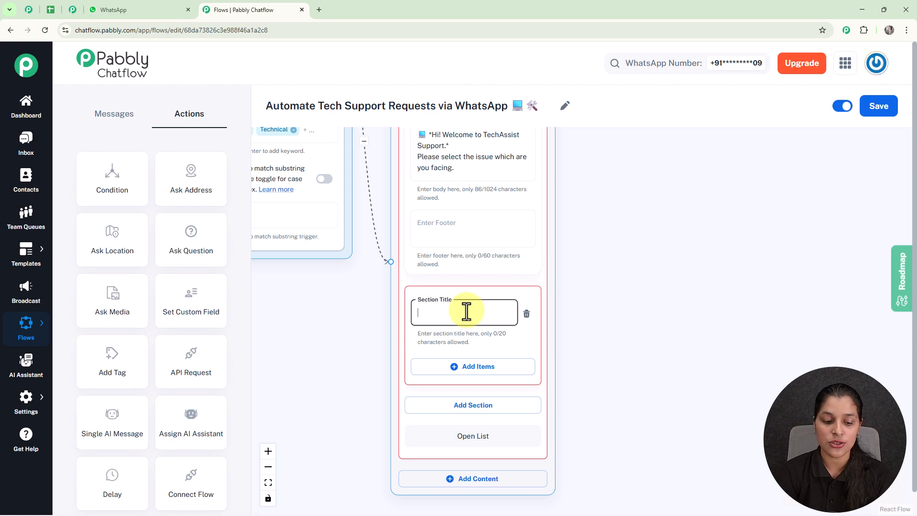
{"action": "type", "text": "Issues"}
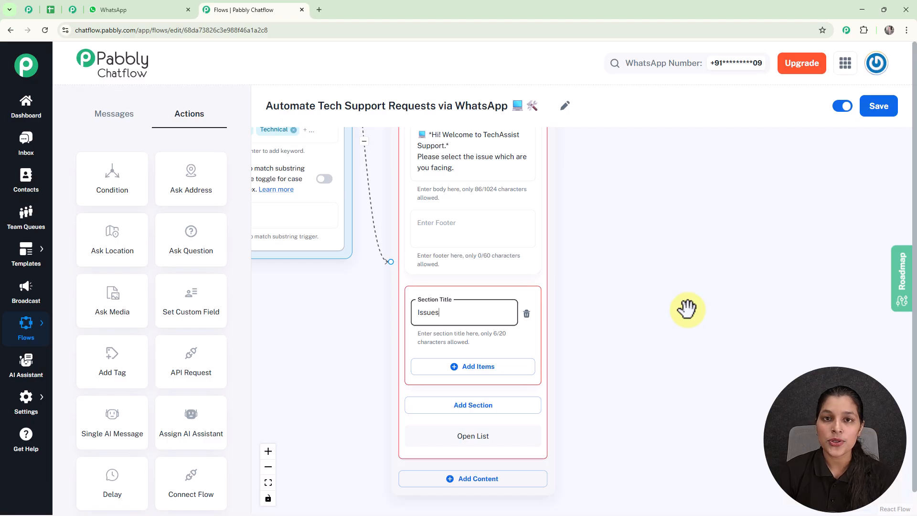
{"action": "left_click_drag", "start_coordinate": [669, 326], "coordinate": [665, 245]}
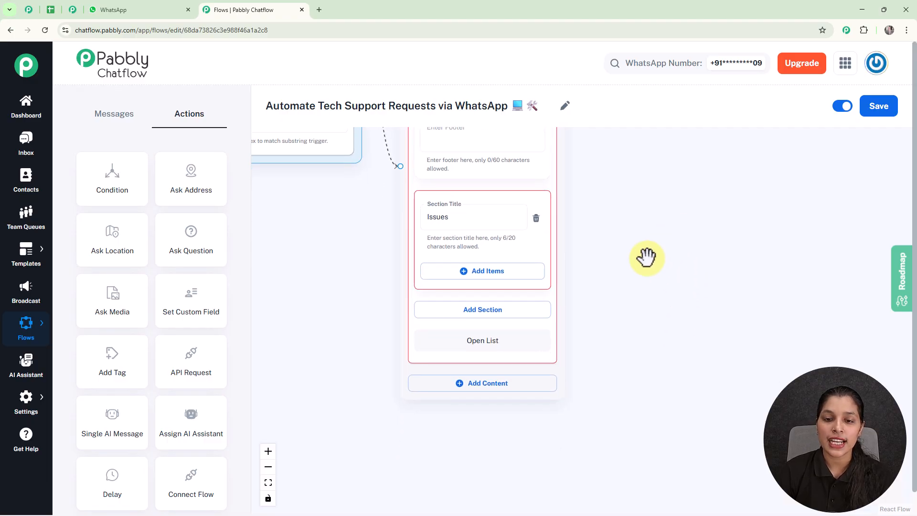
Add the items Billing 💰, Login 🔑 and Integrations 🔗 to the Issues section.
{"action": "left_click", "coordinate": [513, 272]}
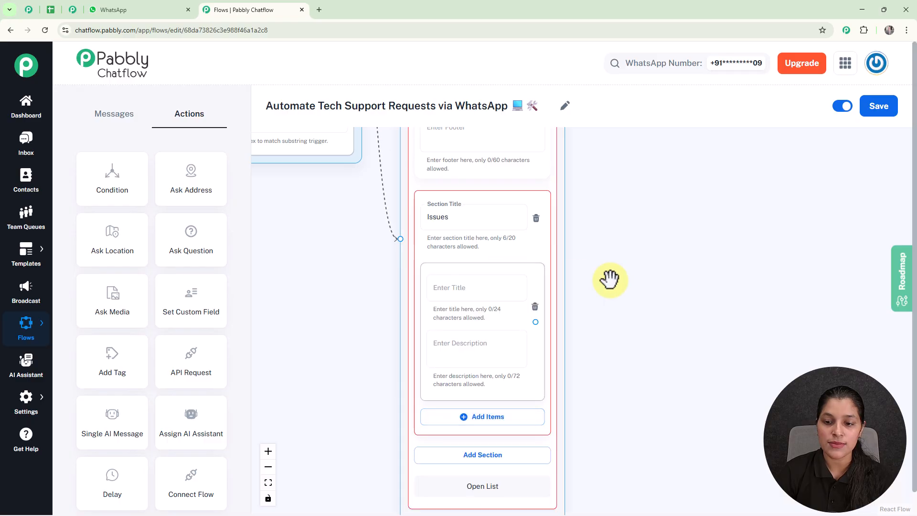
{"action": "left_click", "coordinate": [481, 280]}
{"action": "type", "text": "Billing 💰"}
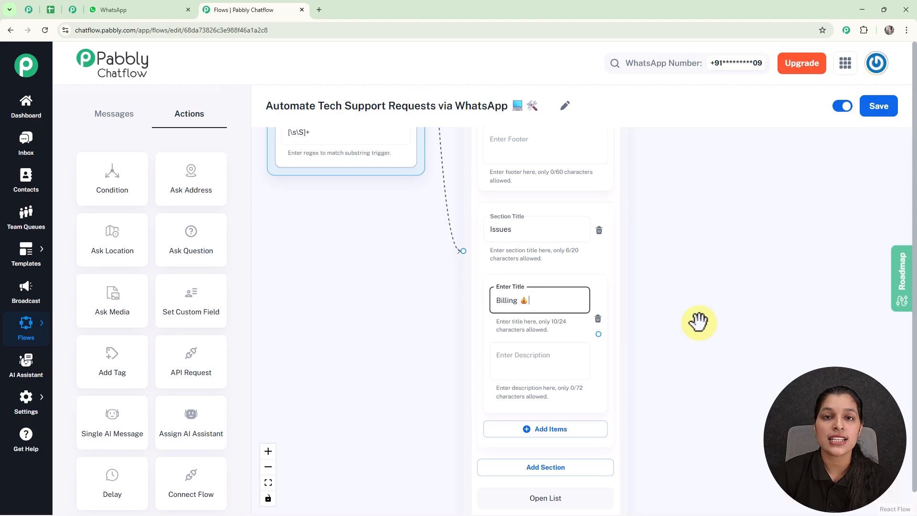
{"action": "scroll", "coordinate": [699, 322], "scroll_direction": "down", "scroll_amount": 5}
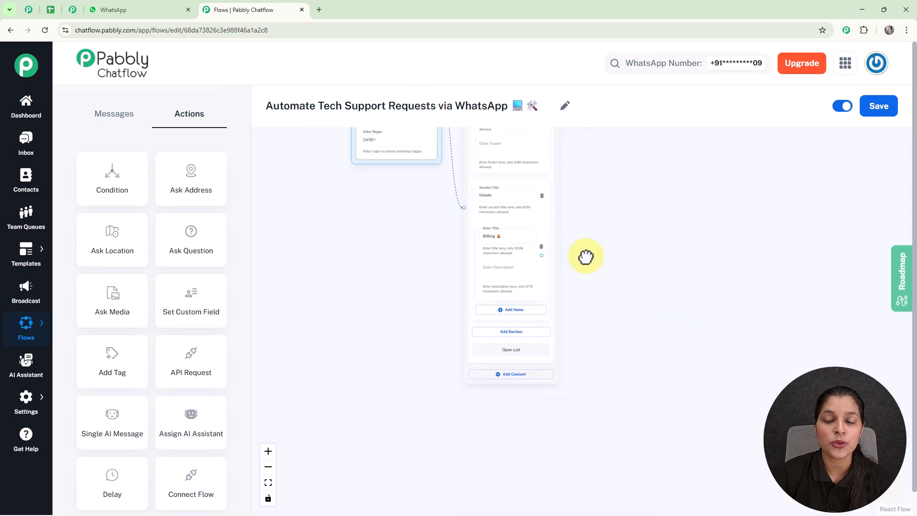
{"action": "scroll", "coordinate": [553, 245], "scroll_direction": "up", "scroll_amount": 3}
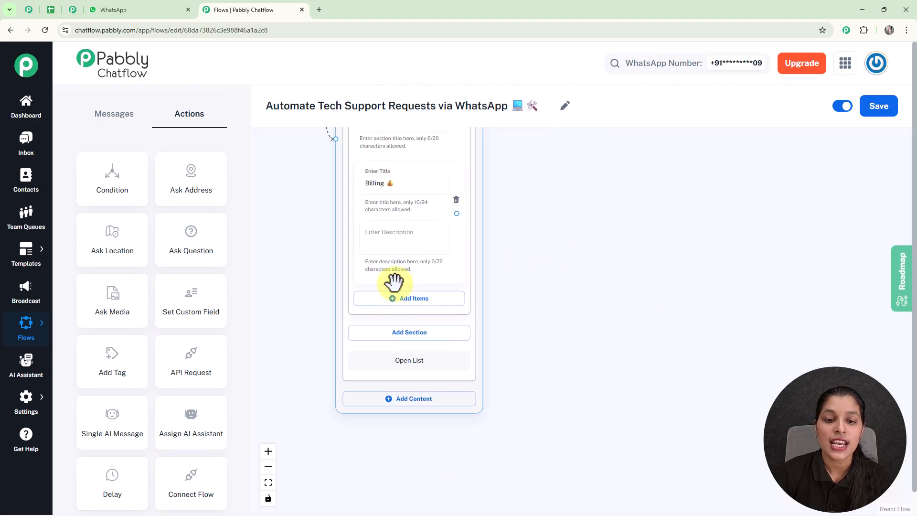
{"action": "left_click", "coordinate": [406, 299]}
{"action": "left_click_drag", "start_coordinate": [526, 313], "coordinate": [565, 277]}
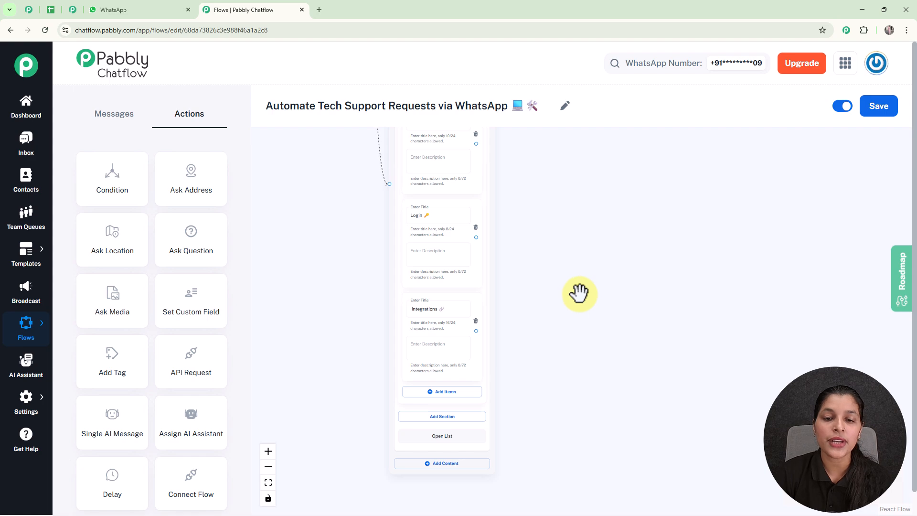
{"action": "scroll", "coordinate": [580, 293], "scroll_direction": "up", "scroll_amount": 2}
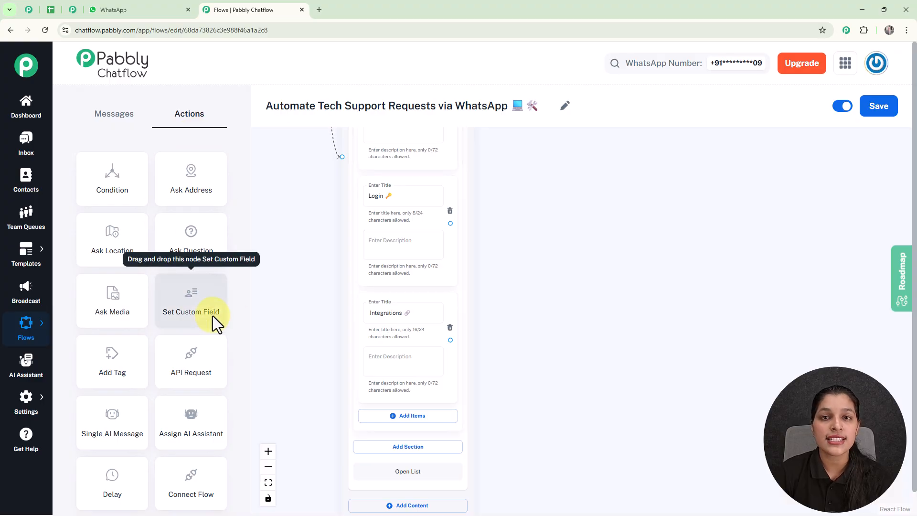
Place a Set Custom Field step and link the Billing option to it, leaving its field unselected.
{"action": "left_click_drag", "start_coordinate": [190, 314], "coordinate": [577, 178]}
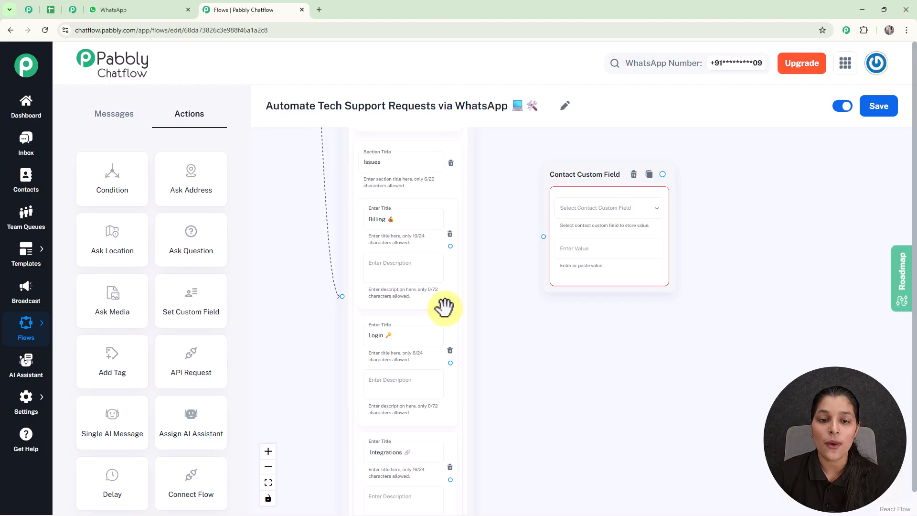
{"action": "scroll", "coordinate": [450, 311], "scroll_direction": "up", "scroll_amount": 1}
{"action": "left_click_drag", "start_coordinate": [451, 239], "coordinate": [549, 232]}
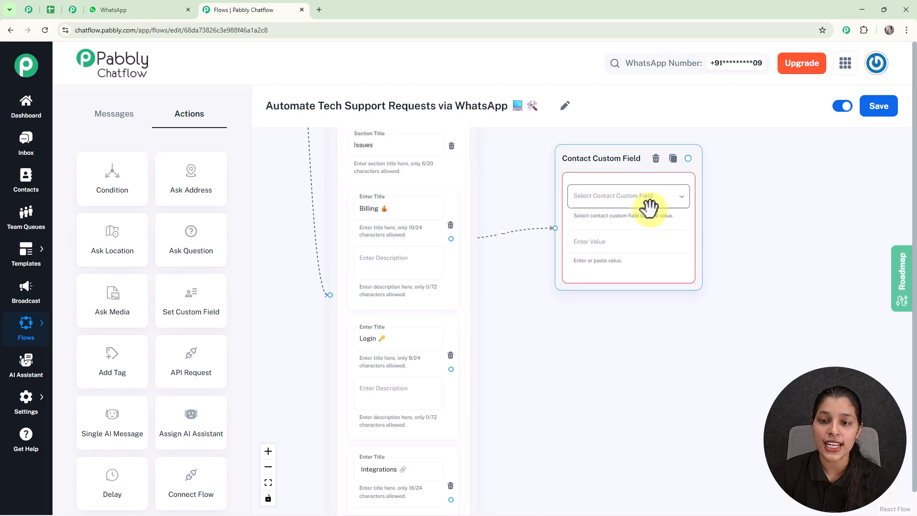
{"action": "left_click", "coordinate": [625, 201]}
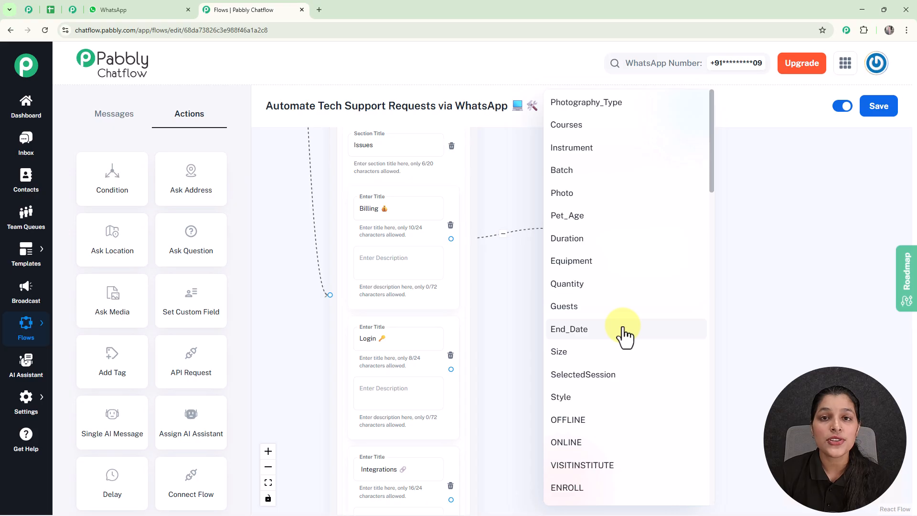
{"action": "left_click", "coordinate": [787, 268]}
{"action": "mouse_move", "coordinate": [26, 406]}
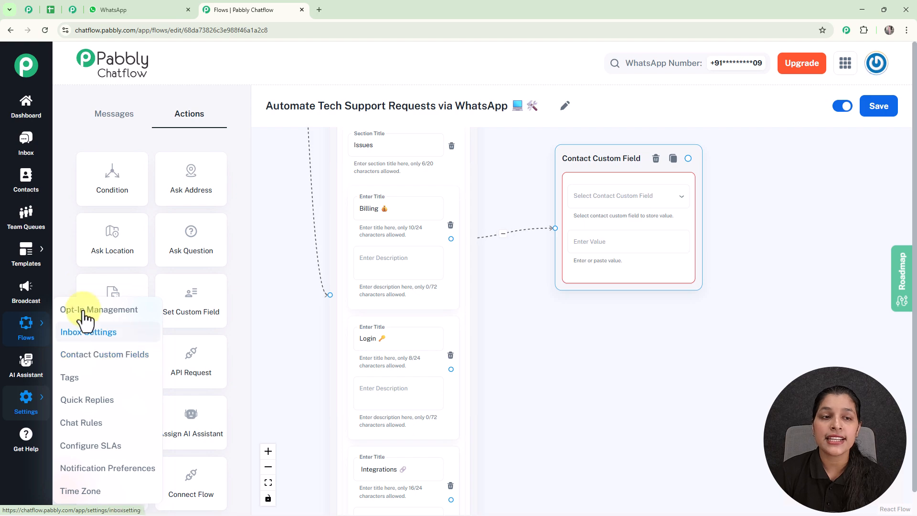
Open Settings > Contact Custom Fields and add a blank field row below Classes.
{"action": "left_click", "coordinate": [67, 12]}
{"action": "scroll", "coordinate": [791, 153], "scroll_direction": "down", "scroll_amount": 10}
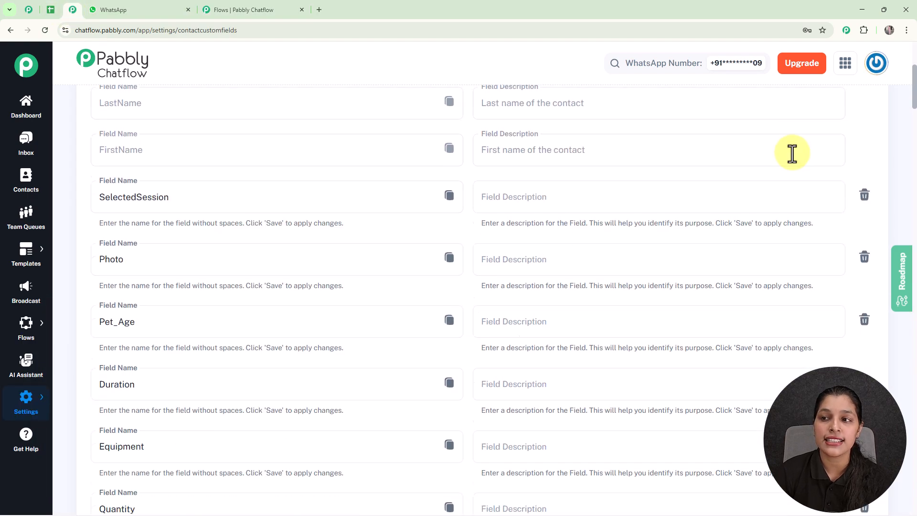
{"action": "left_click_drag", "start_coordinate": [915, 120], "coordinate": [913, 502]}
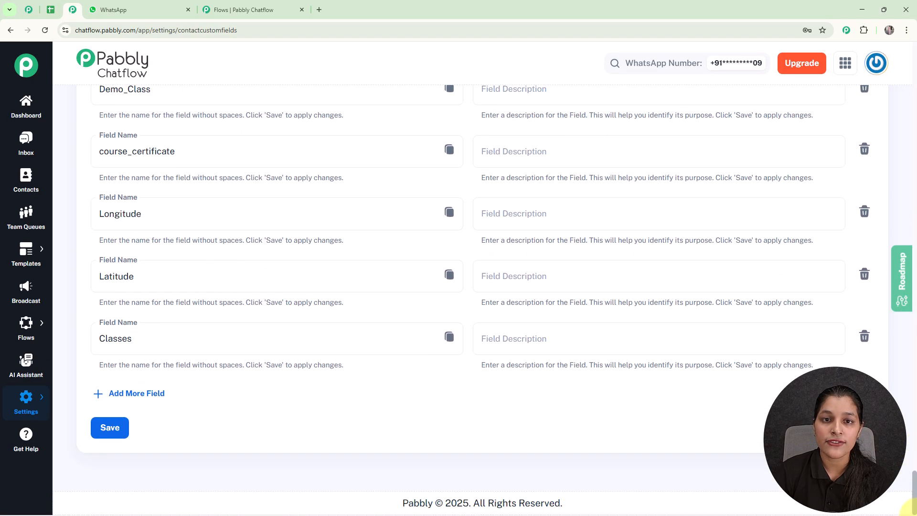
{"action": "left_click", "coordinate": [154, 396]}
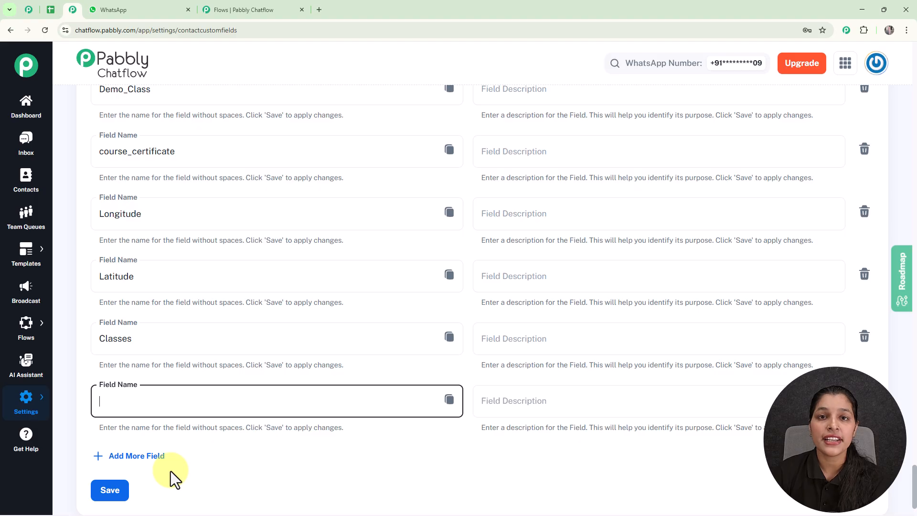
Make the Billing field step store 'Billing' in the Issues custom field.
{"action": "left_click", "coordinate": [242, 11]}
{"action": "left_click", "coordinate": [625, 199]}
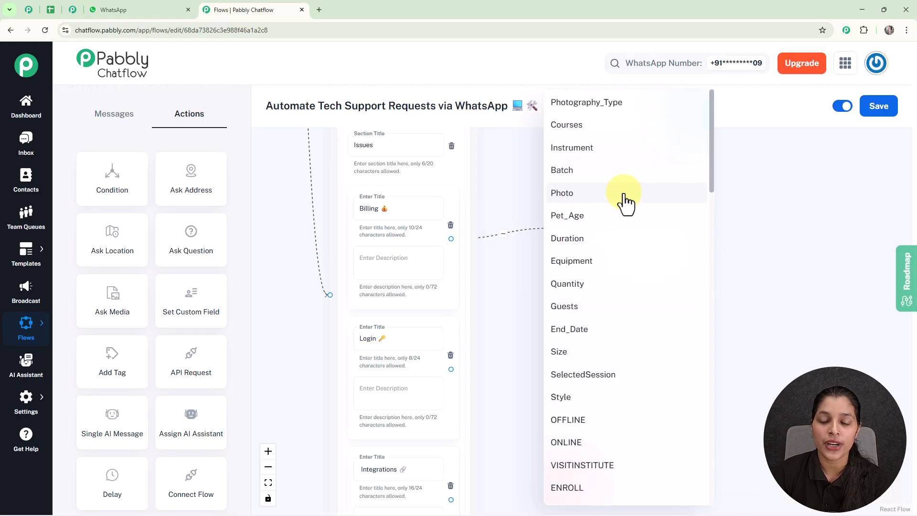
{"action": "scroll", "coordinate": [613, 263], "scroll_direction": "down", "scroll_amount": 19}
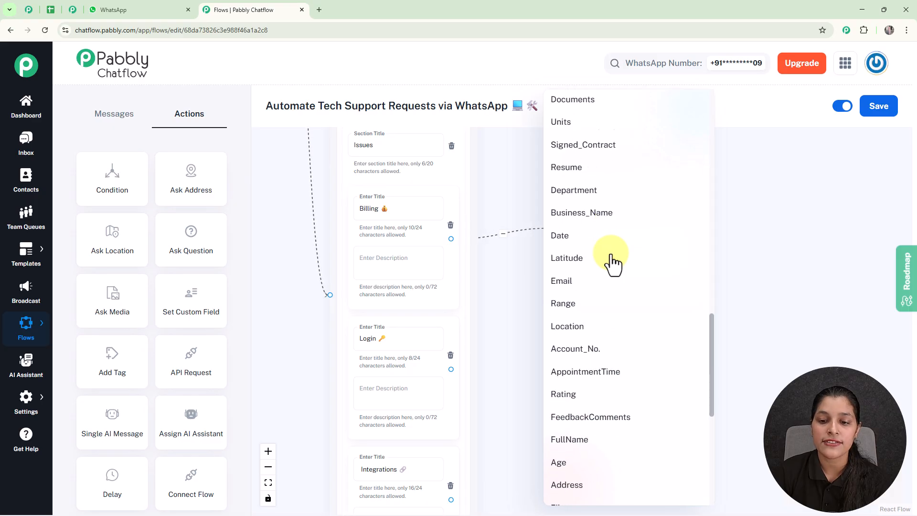
{"action": "scroll", "coordinate": [613, 263], "scroll_direction": "down", "scroll_amount": 8}
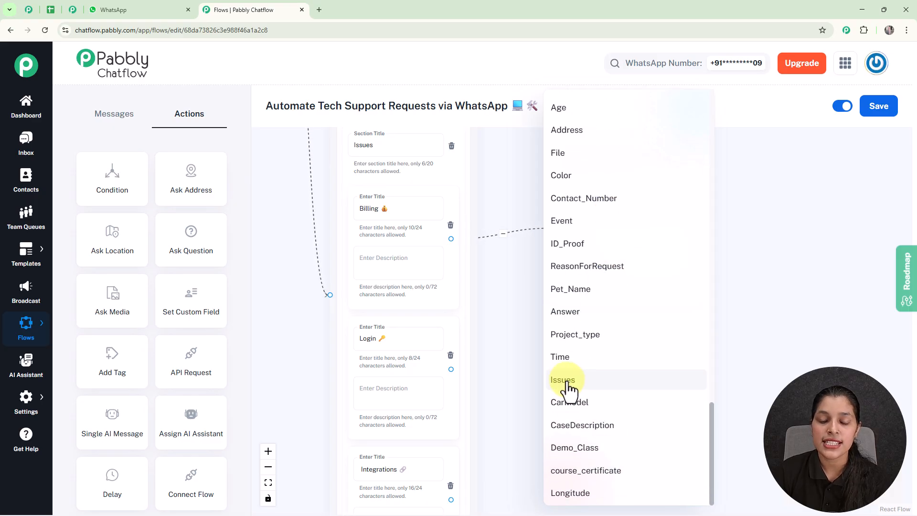
{"action": "left_click", "coordinate": [566, 381]}
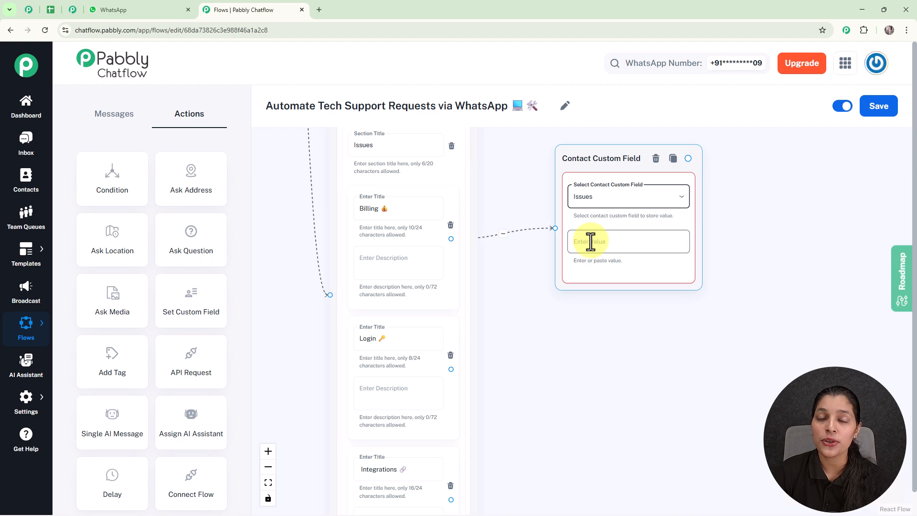
{"action": "left_click", "coordinate": [364, 208]}
{"action": "double_click", "coordinate": [366, 215]}
{"action": "key", "text": "ctrl+c"}
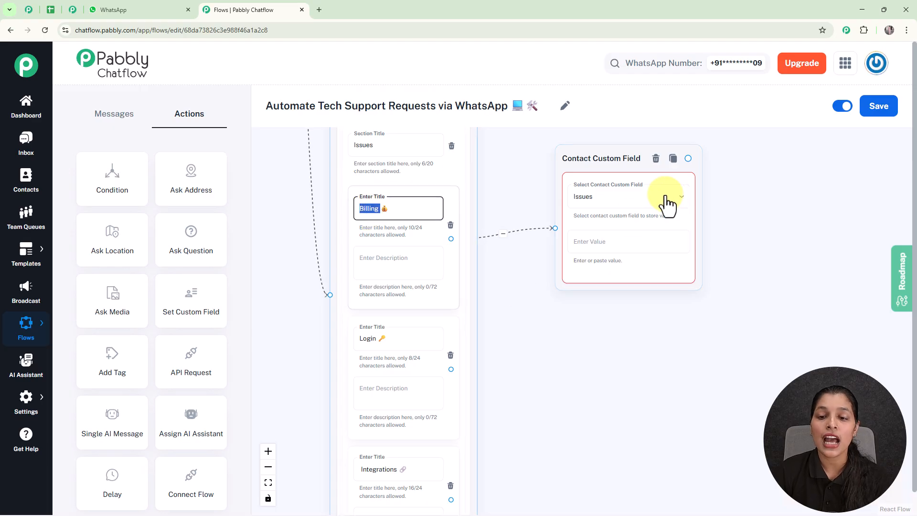
{"action": "left_click", "coordinate": [631, 238]}
{"action": "key", "text": "ctrl+v"}
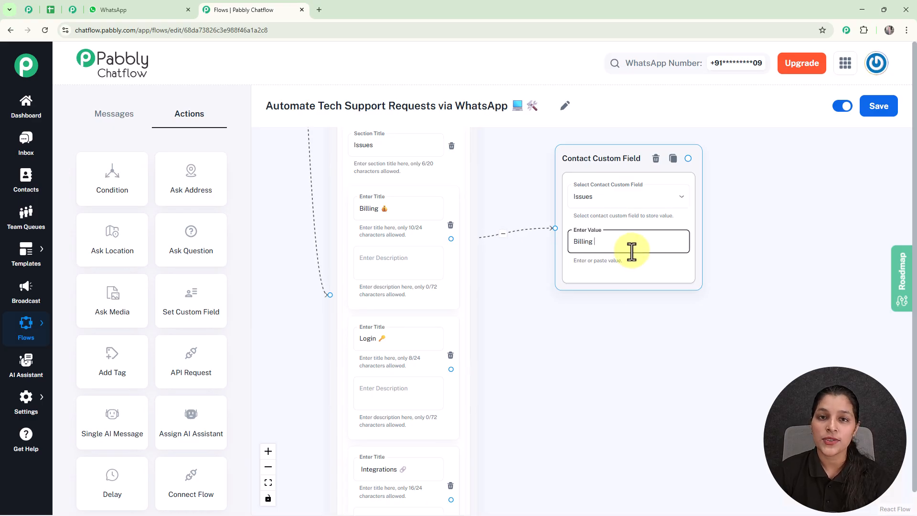
Link the Login and Integrations options to their own custom field steps.
{"action": "scroll", "coordinate": [632, 250], "scroll_direction": "down", "scroll_amount": 3}
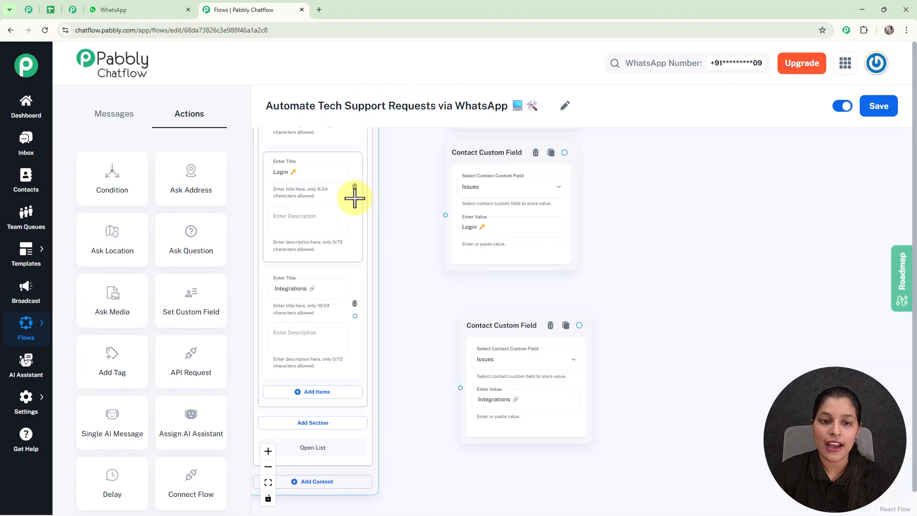
{"action": "left_click_drag", "start_coordinate": [355, 200], "coordinate": [444, 215]}
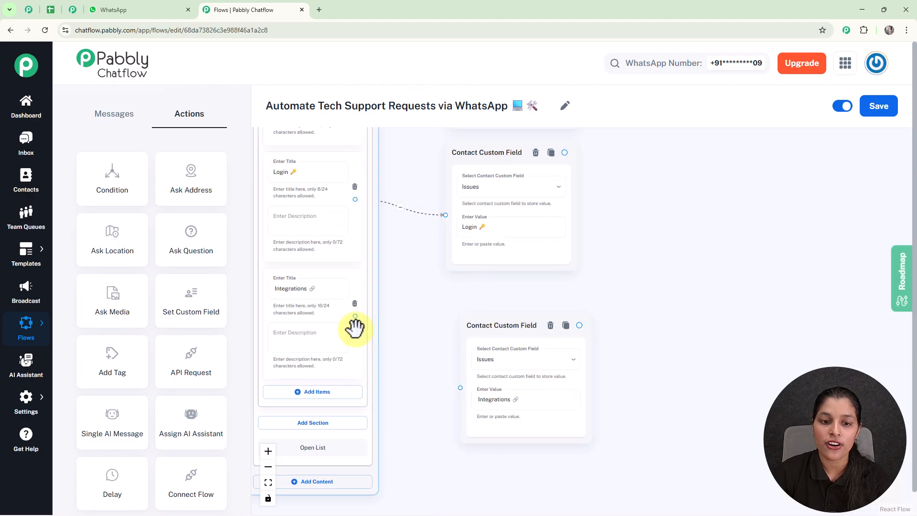
{"action": "left_click_drag", "start_coordinate": [355, 316], "coordinate": [460, 387]}
Add an Ask Question step to the right of the three custom field steps.
{"action": "left_click_drag", "start_coordinate": [476, 325], "coordinate": [455, 313]}
{"action": "scroll", "coordinate": [565, 272], "scroll_direction": "down", "scroll_amount": 3}
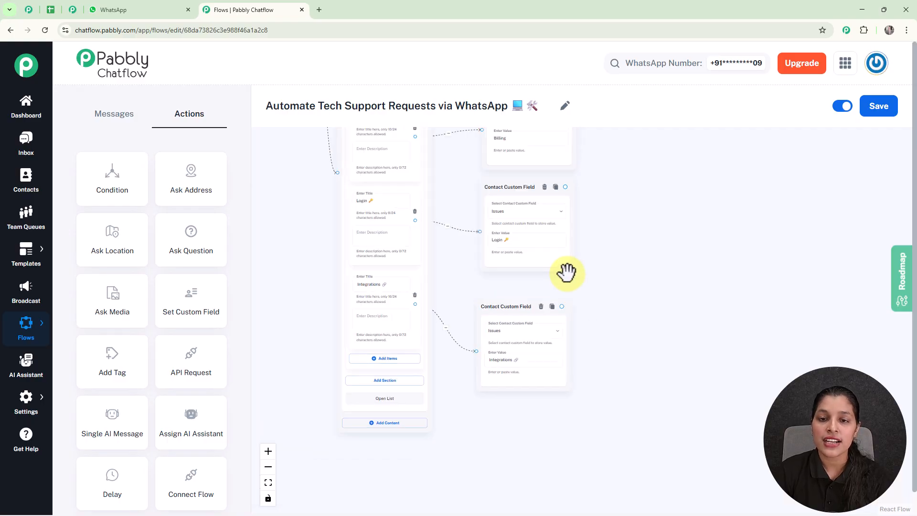
{"action": "left_click_drag", "start_coordinate": [589, 247], "coordinate": [594, 290]}
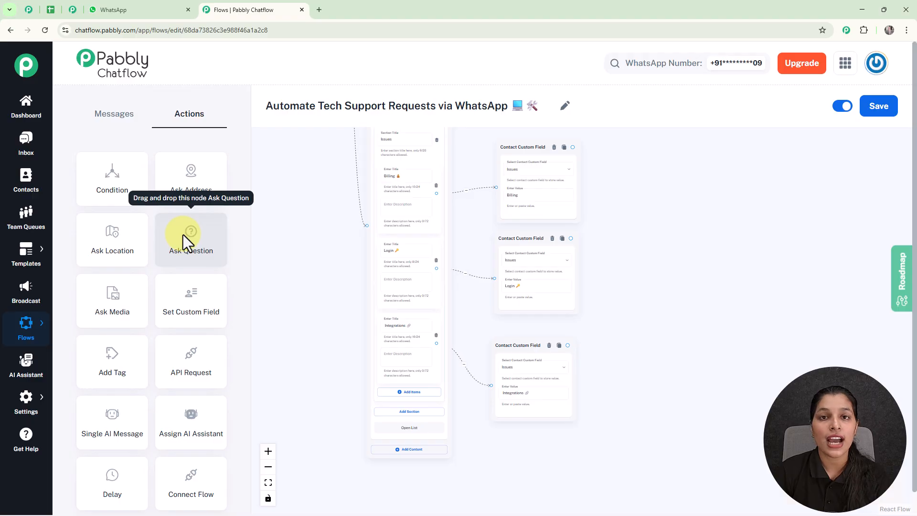
{"action": "left_click_drag", "start_coordinate": [182, 236], "coordinate": [665, 207]}
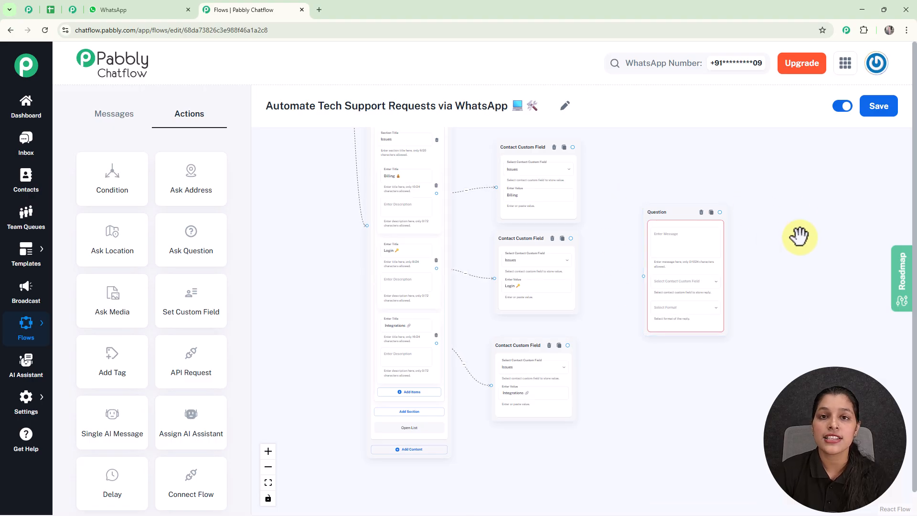
{"action": "scroll", "coordinate": [799, 237], "scroll_direction": "down", "scroll_amount": 3}
{"action": "left_click_drag", "start_coordinate": [800, 238], "coordinate": [622, 250]}
{"action": "scroll", "coordinate": [573, 219], "scroll_direction": "up", "scroll_amount": 3}
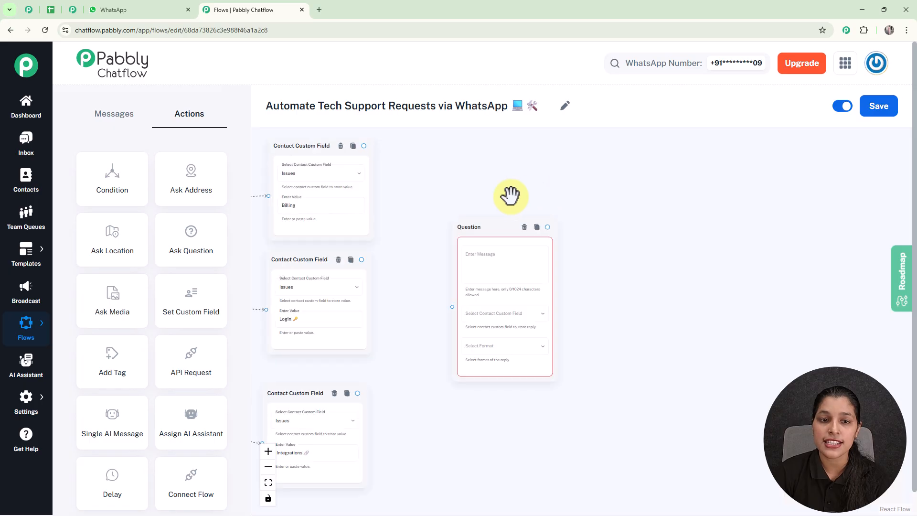
Connect the Billing, Login and Integrations field steps into the Question step.
{"action": "left_click", "coordinate": [362, 146]}
{"action": "mouse_move", "coordinate": [362, 146]}
{"action": "left_mouse_down"}
{"action": "mouse_move", "coordinate": [385, 153]}
{"action": "mouse_move", "coordinate": [396, 239]}
{"action": "mouse_move", "coordinate": [449, 313]}
{"action": "left_mouse_up"}
{"action": "left_click_drag", "start_coordinate": [361, 264], "coordinate": [451, 313]}
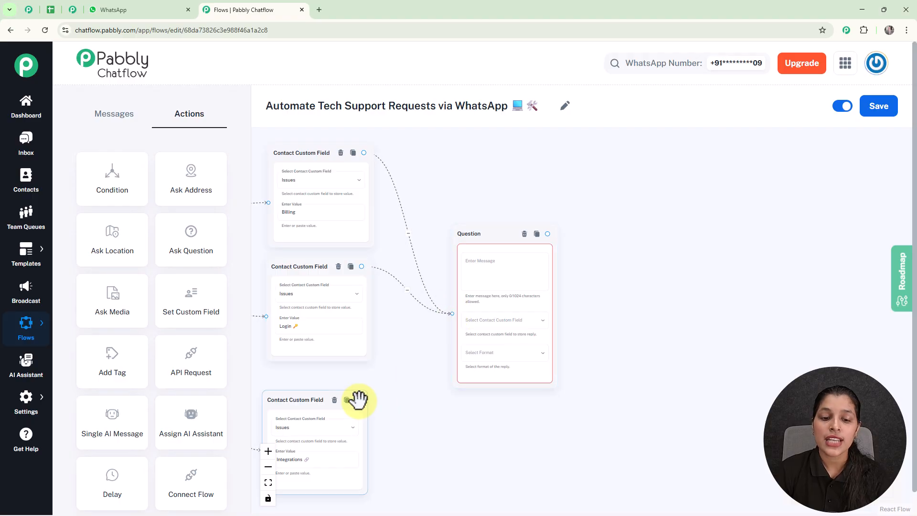
{"action": "left_click_drag", "start_coordinate": [357, 400], "coordinate": [450, 313]}
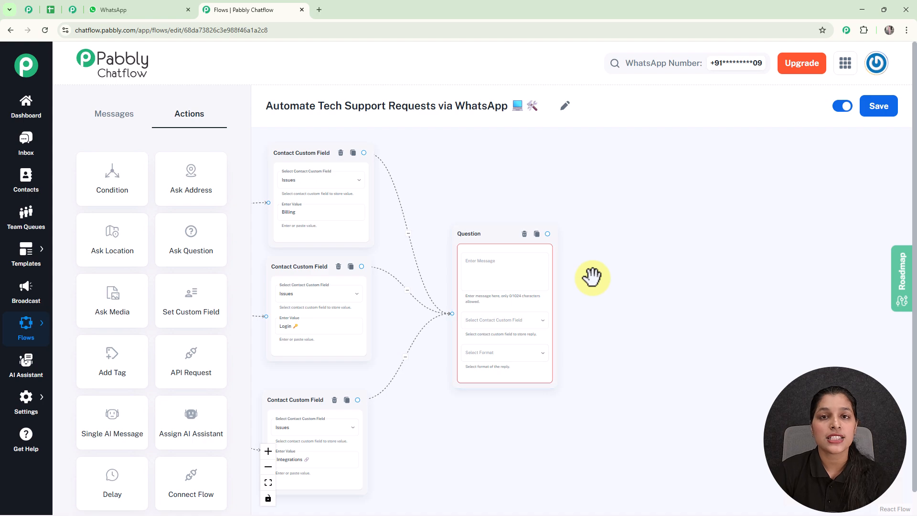
Have the Question ask for the full name, stored in FullName with Any format.
{"action": "scroll", "coordinate": [593, 288], "scroll_direction": "up", "scroll_amount": 3}
{"action": "left_click", "coordinate": [467, 279]}
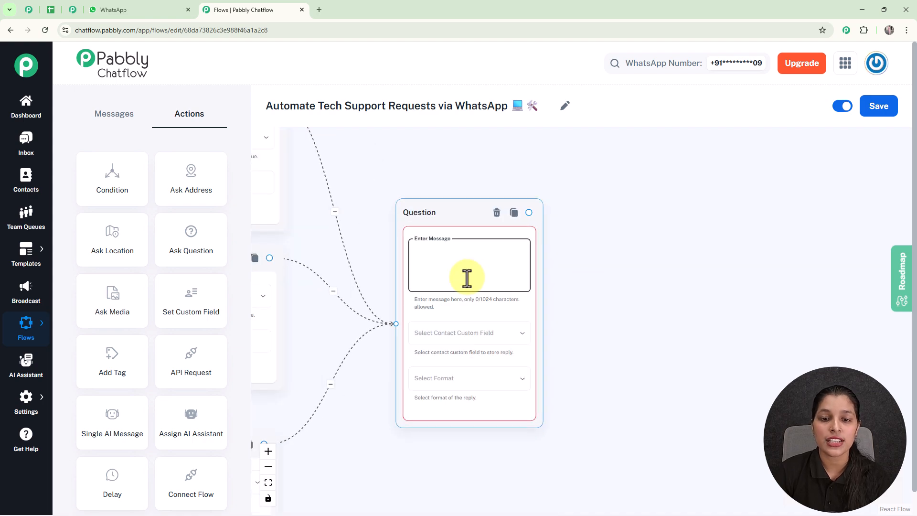
{"action": "type", "text": "Please enter your Full Name"}
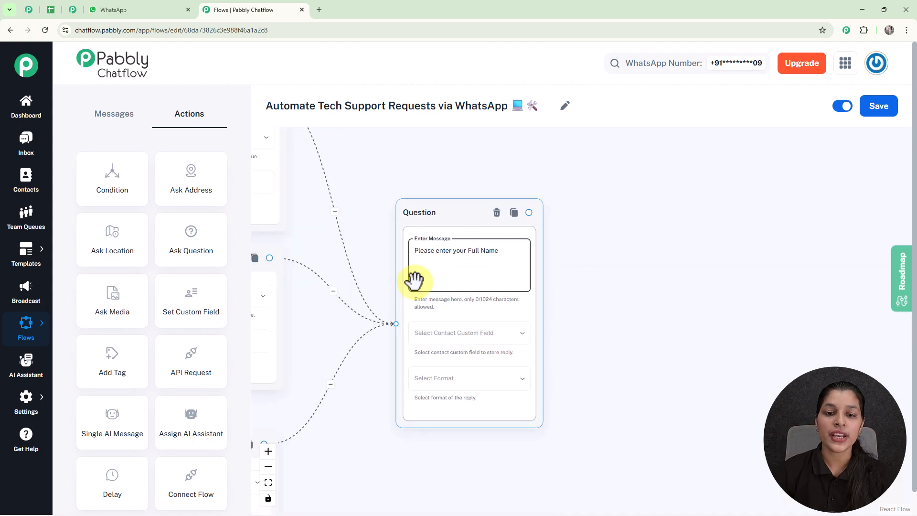
{"action": "left_click", "coordinate": [454, 336]}
{"action": "scroll", "coordinate": [454, 329], "scroll_direction": "down", "scroll_amount": 3}
{"action": "scroll", "coordinate": [452, 319], "scroll_direction": "down", "scroll_amount": 20}
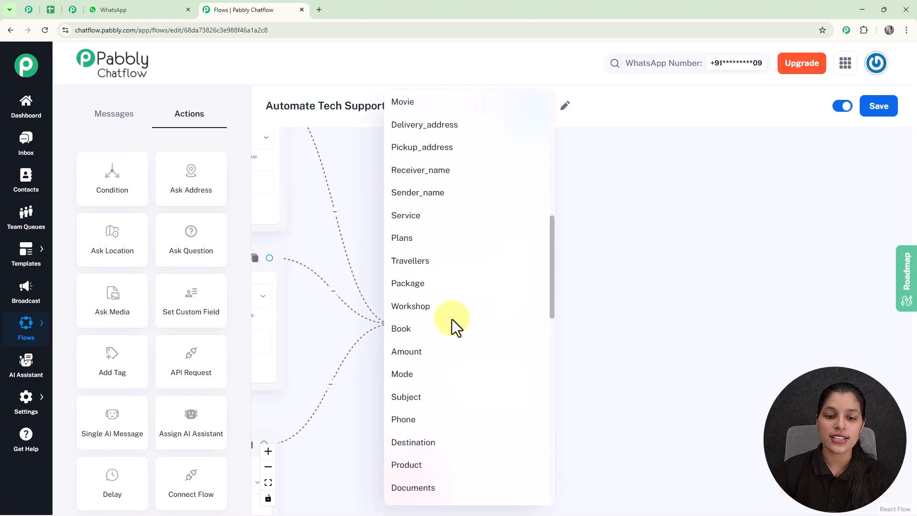
{"action": "scroll", "coordinate": [452, 319], "scroll_direction": "down", "scroll_amount": 3}
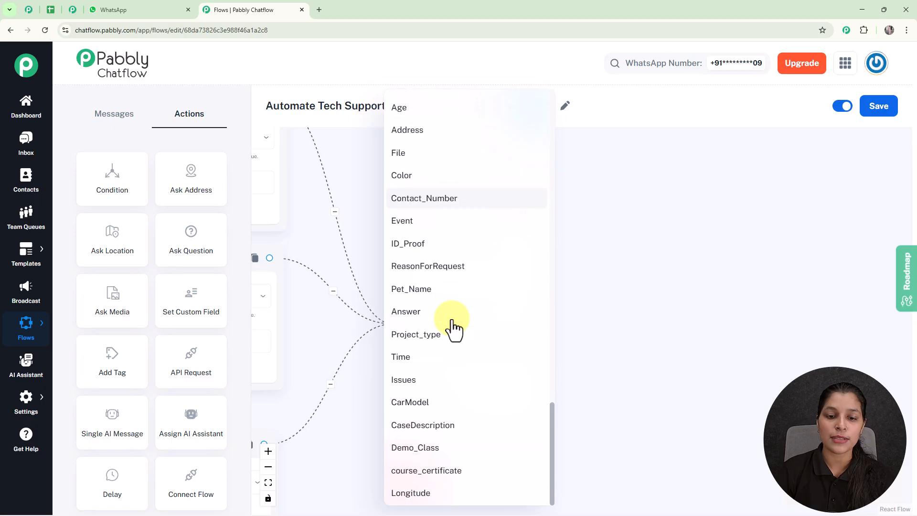
{"action": "scroll", "coordinate": [451, 327], "scroll_direction": "up", "scroll_amount": 3}
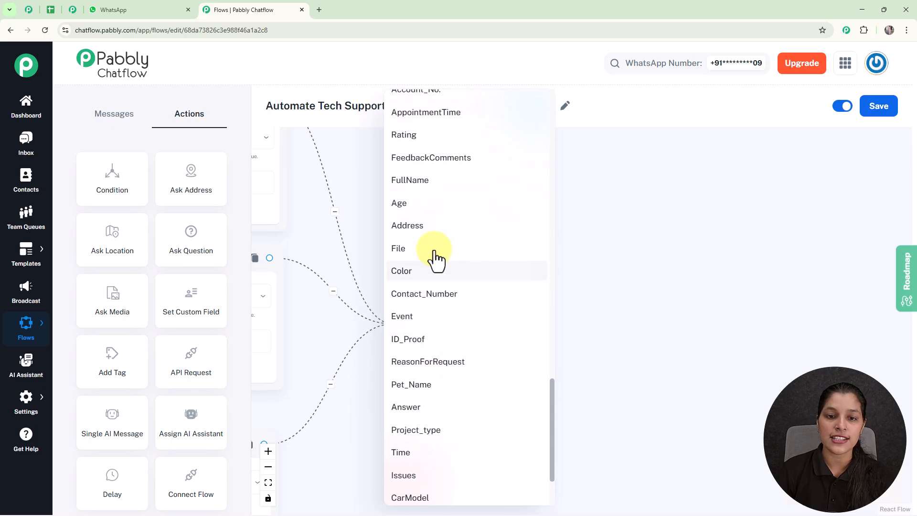
{"action": "left_click", "coordinate": [425, 181]}
{"action": "left_click", "coordinate": [440, 379]}
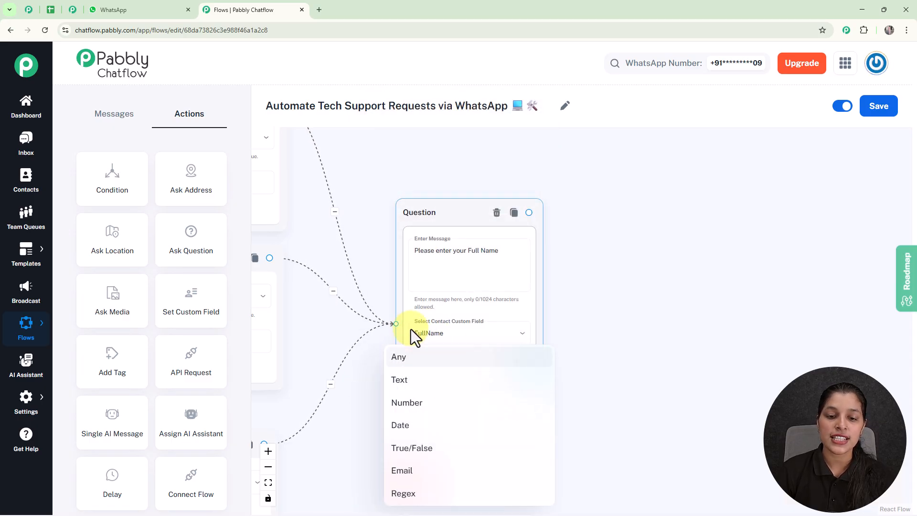
{"action": "left_click", "coordinate": [416, 363]}
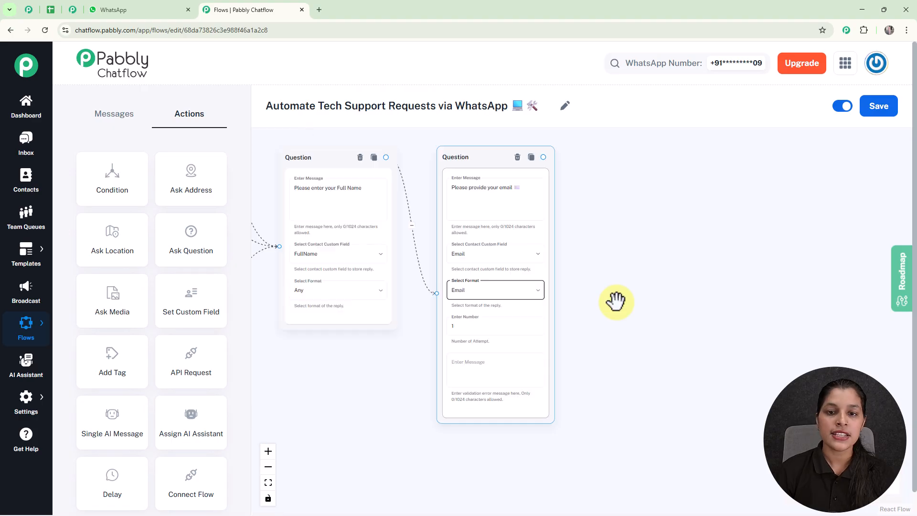
{"action": "left_click", "coordinate": [613, 215]}
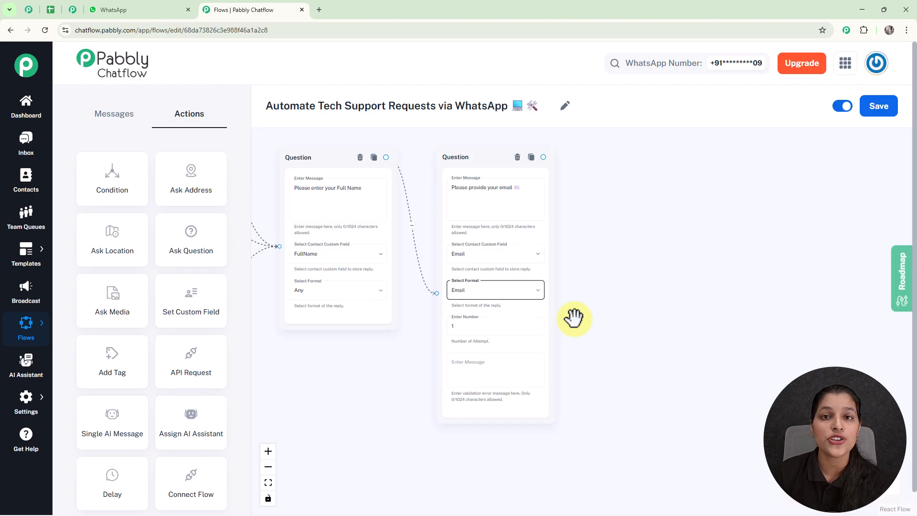
{"action": "left_click", "coordinate": [637, 312]}
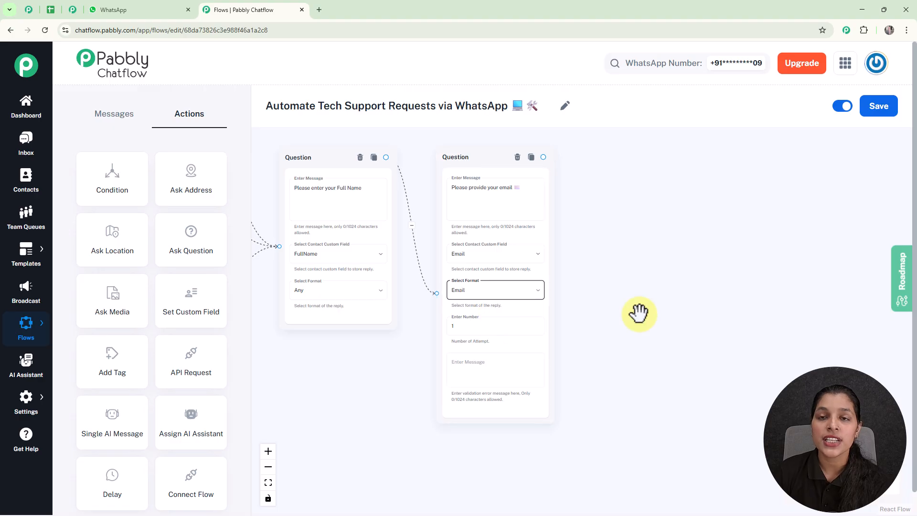
{"action": "left_click_drag", "start_coordinate": [610, 279], "coordinate": [620, 324]}
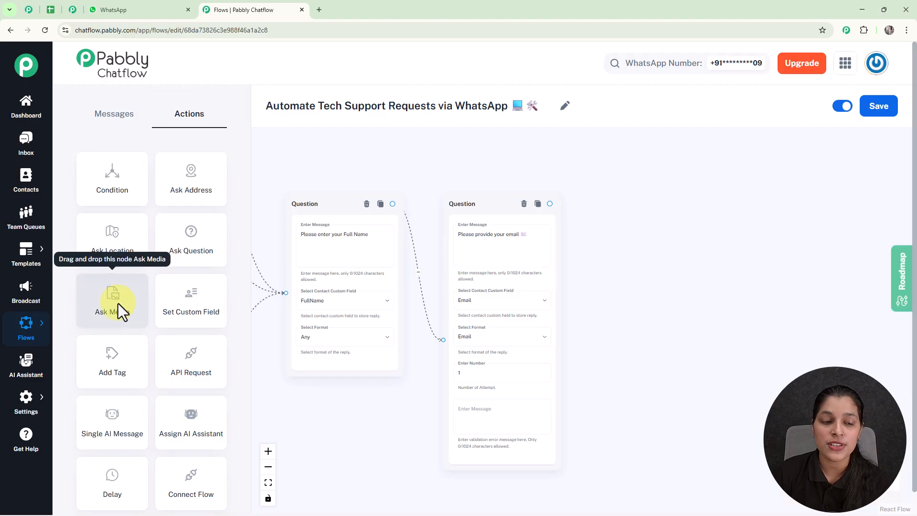
Add a Media Question after the email question asking 'Describe your issue 📝 / Upload screenshot 📷'.
{"action": "left_click_drag", "start_coordinate": [112, 302], "coordinate": [631, 199]}
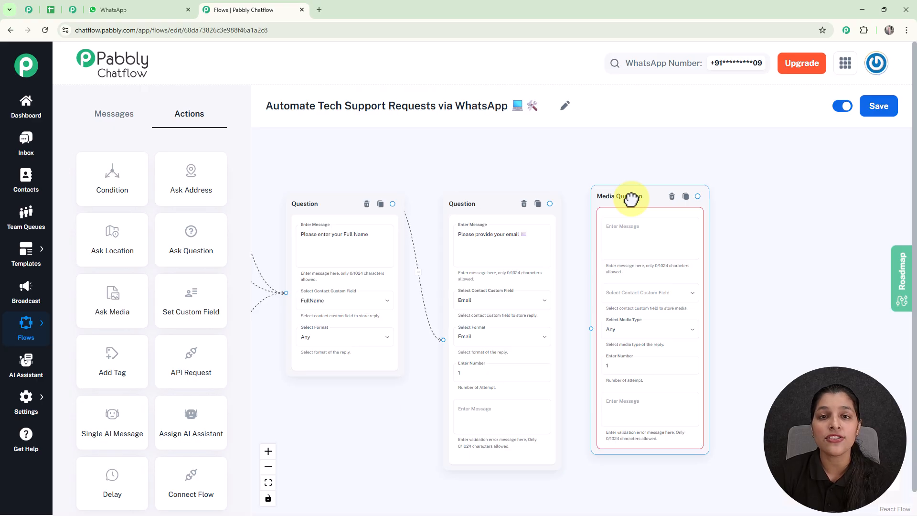
{"action": "scroll", "coordinate": [554, 196], "scroll_direction": "up", "scroll_amount": 3}
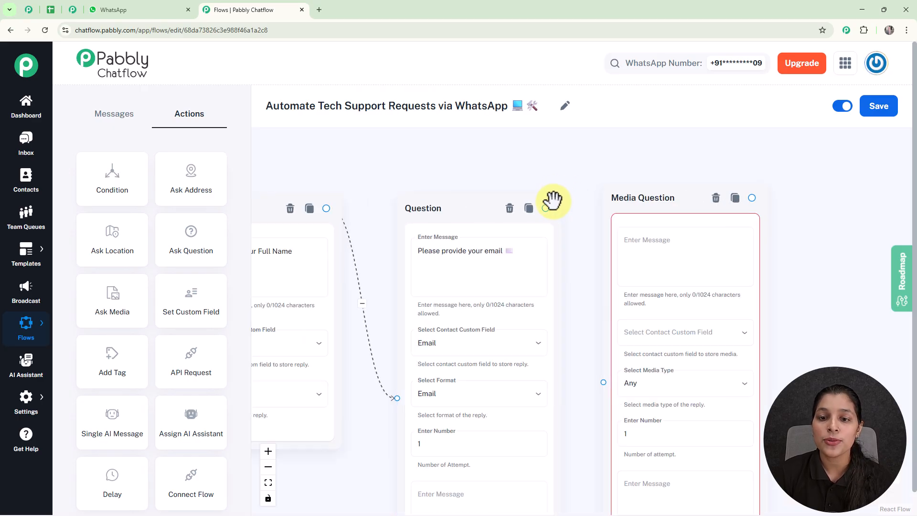
{"action": "left_click_drag", "start_coordinate": [547, 208], "coordinate": [604, 382]}
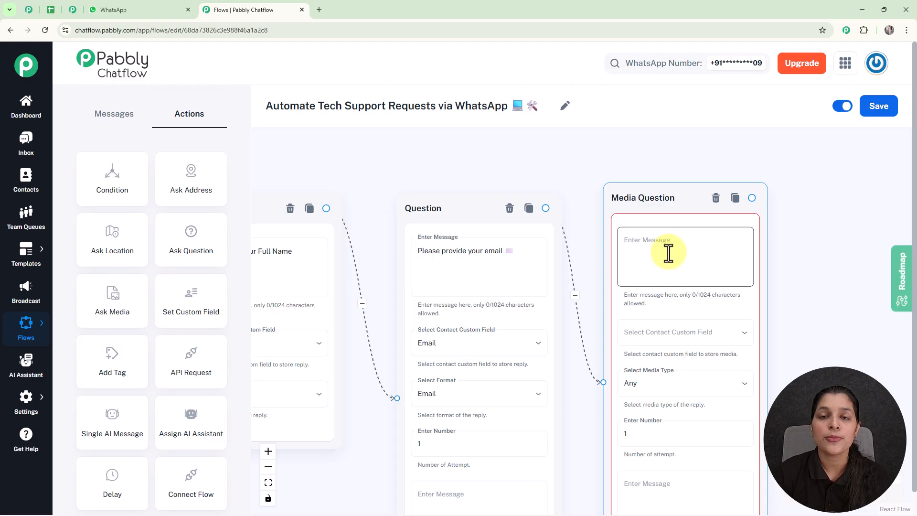
{"action": "left_click", "coordinate": [668, 253]}
{"action": "type", "text": "Describe your issue 📝 / Upload screenshot 📷"}
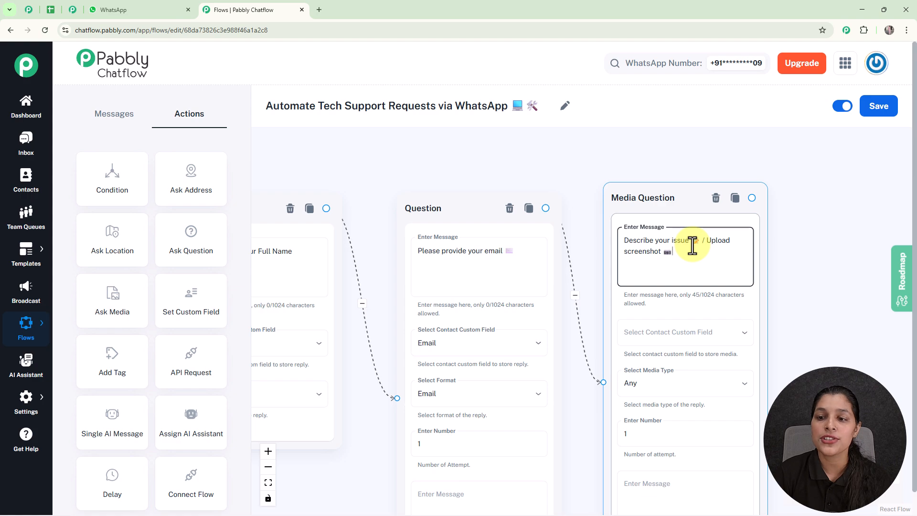
{"action": "scroll", "coordinate": [751, 268], "scroll_direction": "down", "scroll_amount": 5}
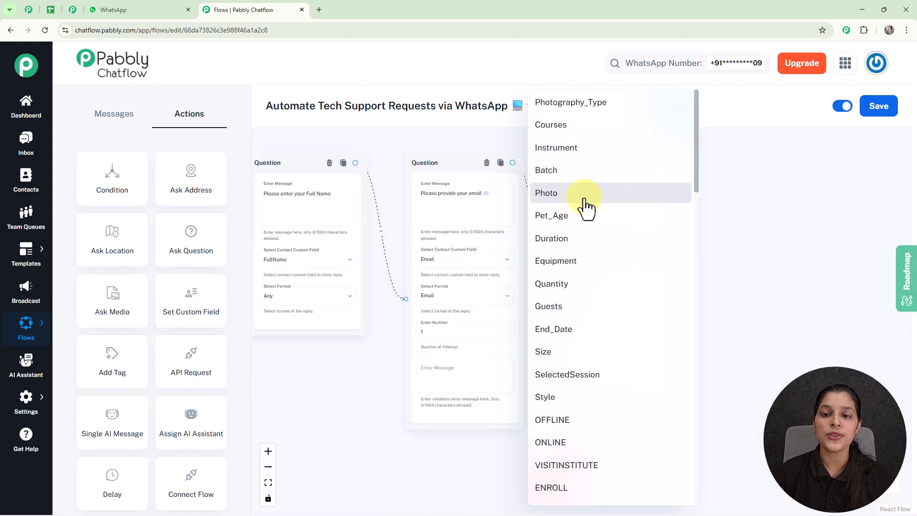
Store the Media Question reply in the Photo field, keeping media type Any.
{"action": "left_click", "coordinate": [585, 203]}
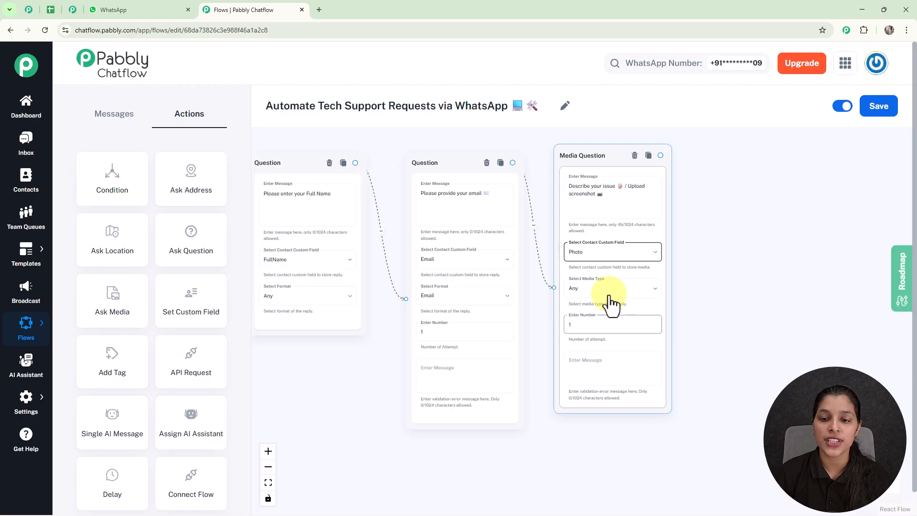
{"action": "left_click", "coordinate": [653, 290]}
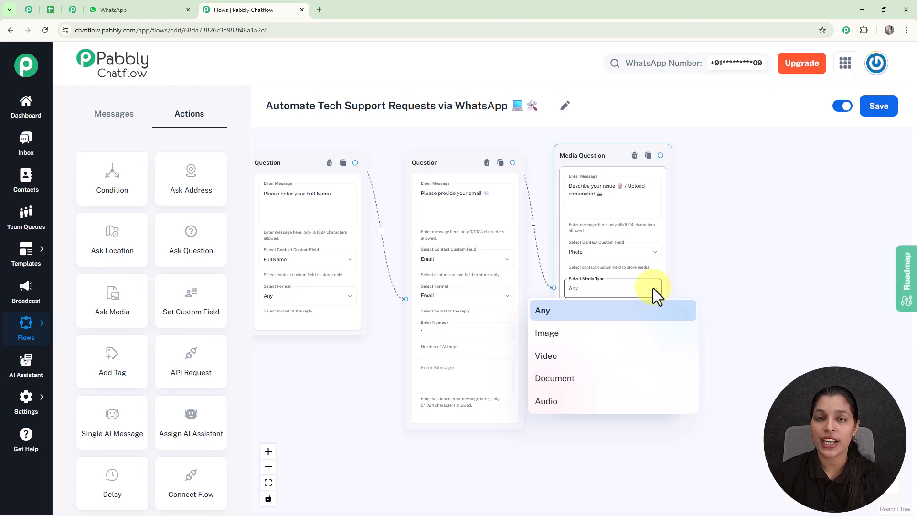
{"action": "left_click", "coordinate": [736, 269]}
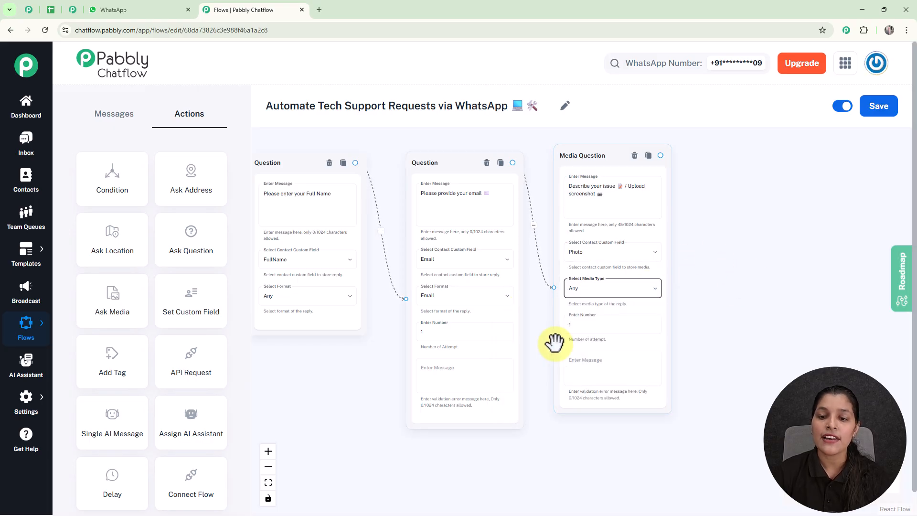
{"action": "left_click", "coordinate": [750, 306]}
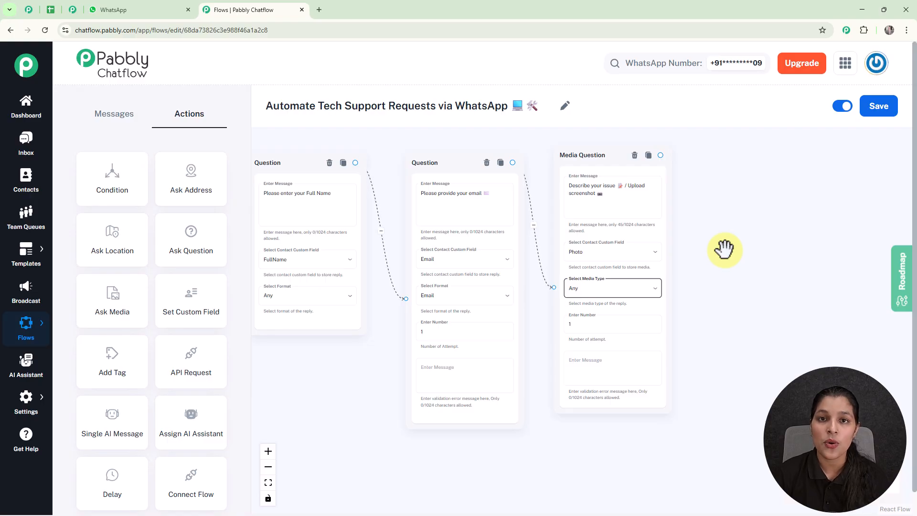
{"action": "scroll", "coordinate": [725, 249], "scroll_direction": "up", "scroll_amount": 1}
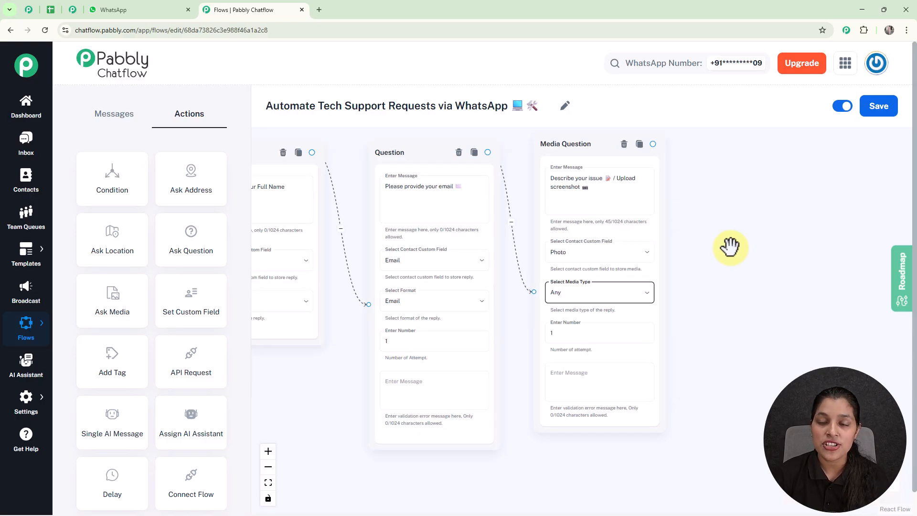
Add a Text Button message after the Media Question confirming the request was received.
{"action": "left_click_drag", "start_coordinate": [652, 144], "coordinate": [761, 266]}
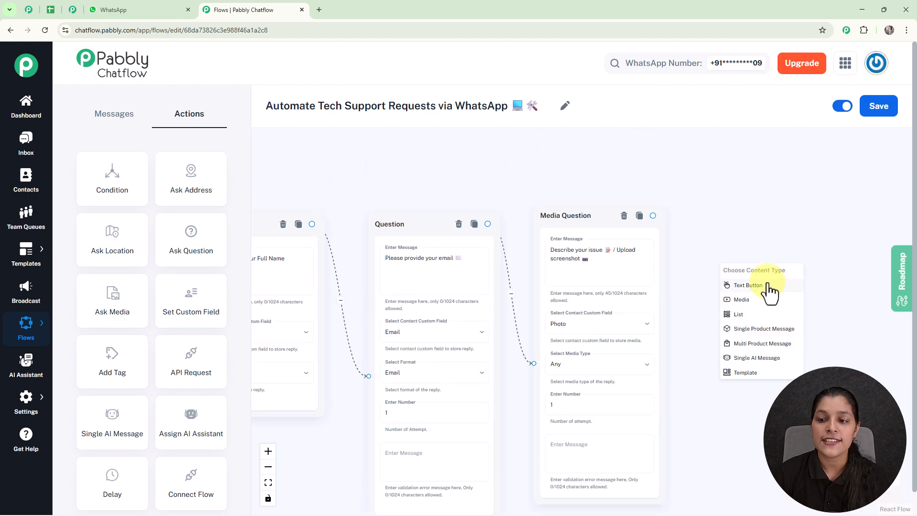
{"action": "left_click", "coordinate": [762, 287]}
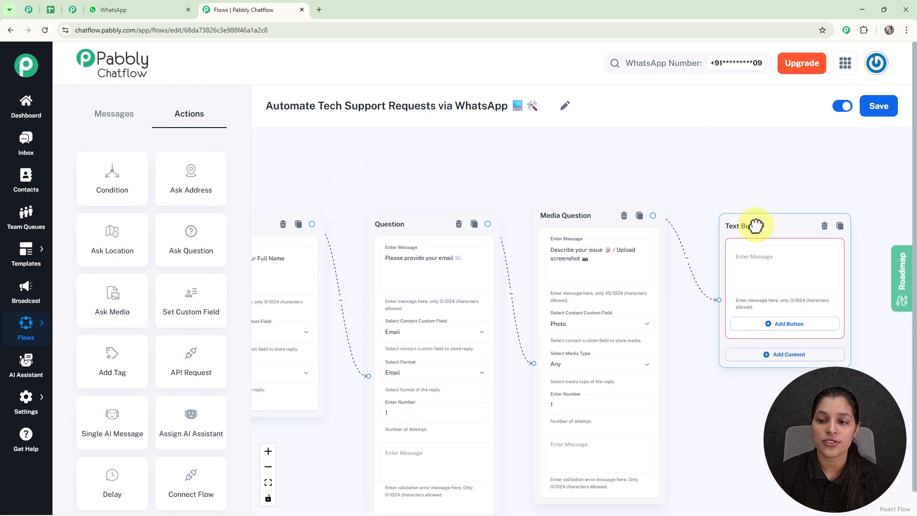
{"action": "left_click", "coordinate": [740, 264]}
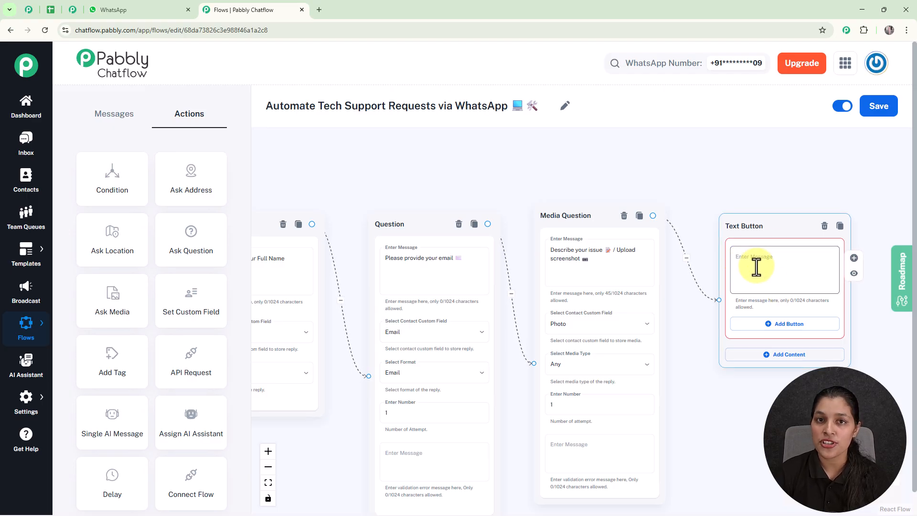
{"action": "type", "text": "✅ Your support request has been received! 💻 Our team will contact you soon ✨"}
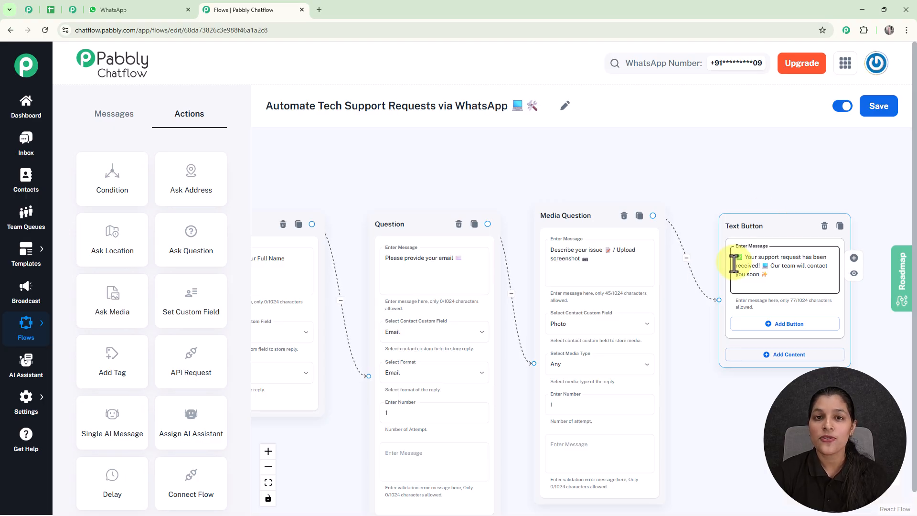
{"action": "scroll", "coordinate": [733, 264], "scroll_direction": "down", "scroll_amount": 3}
{"action": "scroll", "coordinate": [730, 263], "scroll_direction": "down", "scroll_amount": 3}
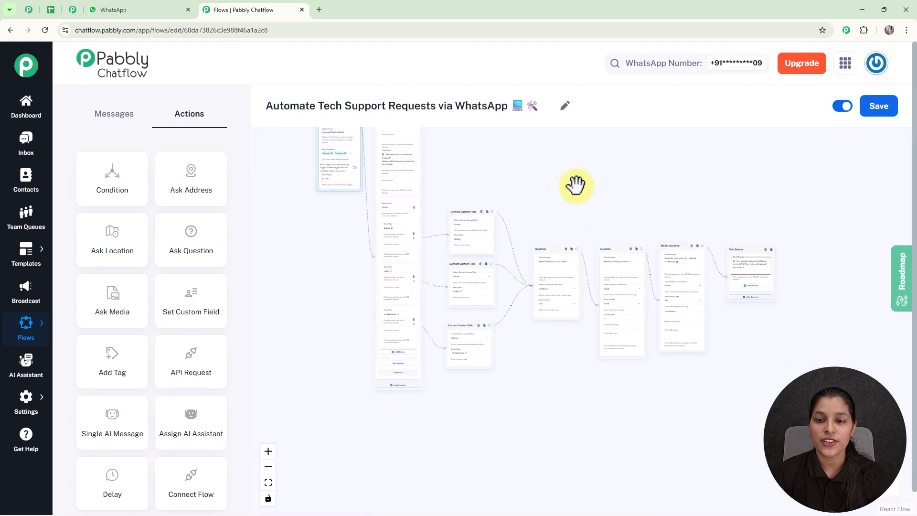
Save the updated tech-support flow and view the test contact's chat in the Inbox.
{"action": "left_click_drag", "start_coordinate": [577, 185], "coordinate": [594, 258]}
{"action": "scroll", "coordinate": [593, 258], "scroll_direction": "up", "scroll_amount": 5}
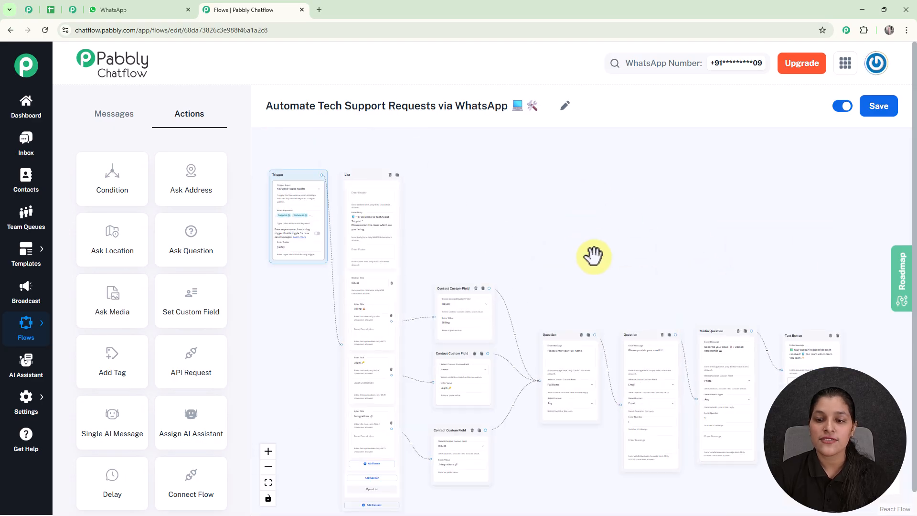
{"action": "left_click", "coordinate": [878, 117]}
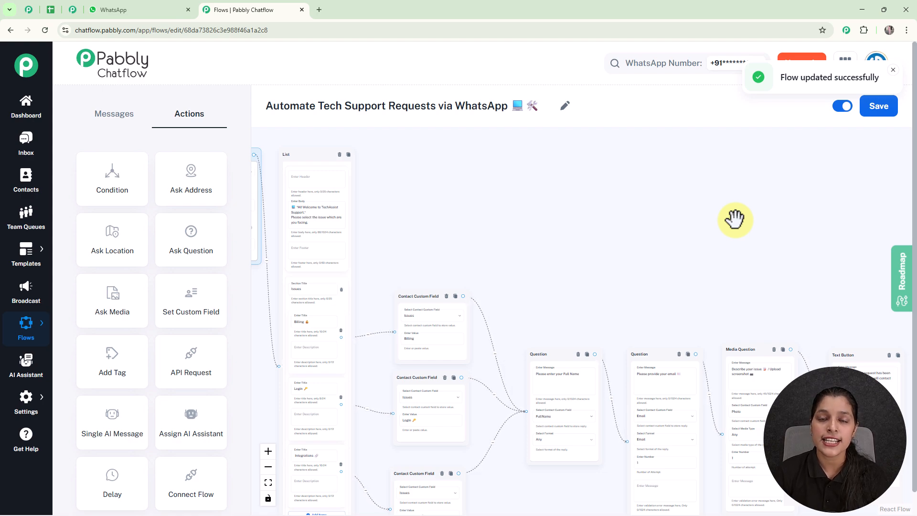
{"action": "left_click", "coordinate": [27, 149]}
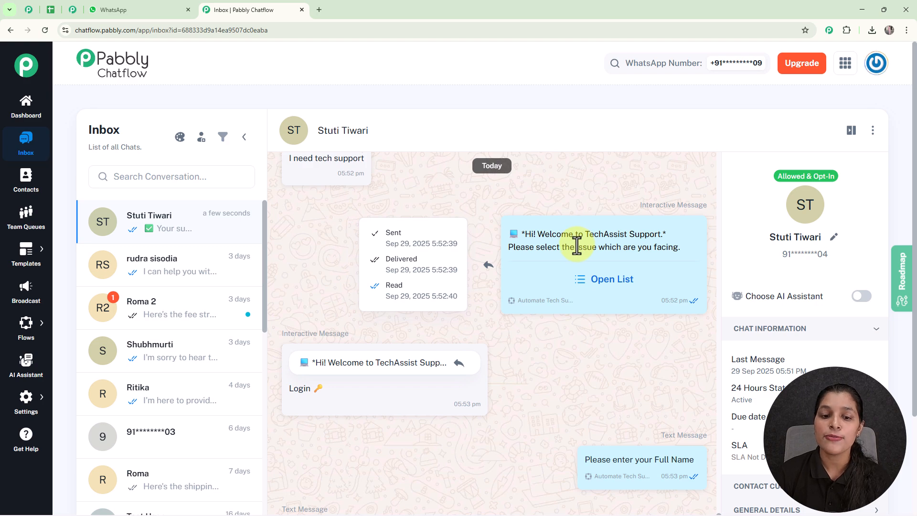
{"action": "scroll", "coordinate": [577, 246], "scroll_direction": "down", "scroll_amount": 2}
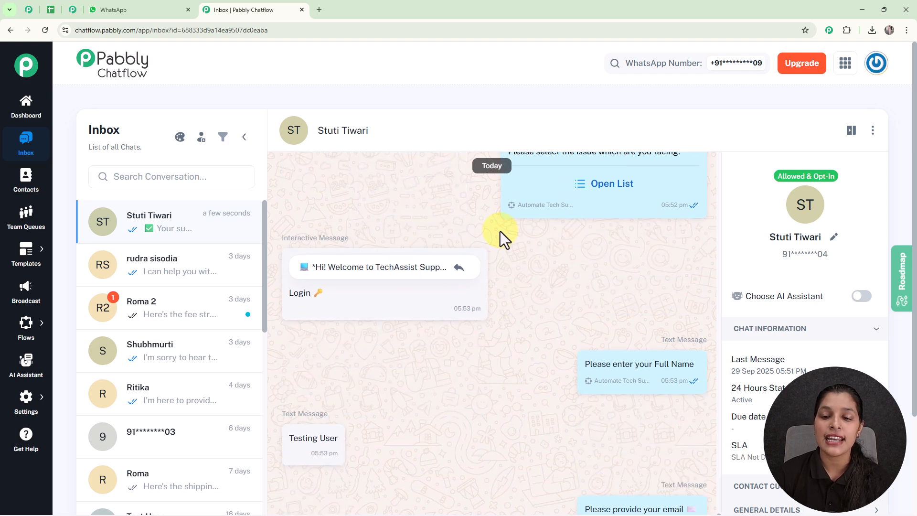
{"action": "scroll", "coordinate": [500, 231], "scroll_direction": "down", "scroll_amount": 2}
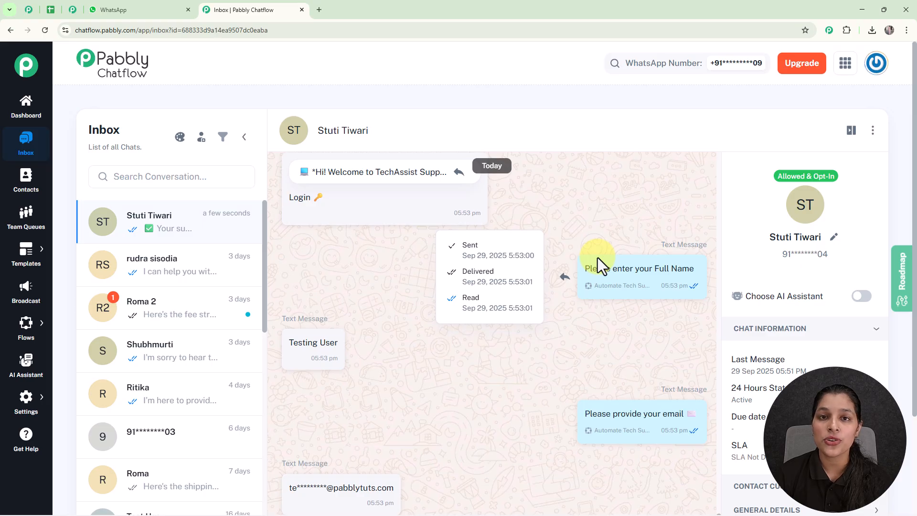
{"action": "mouse_move", "coordinate": [27, 329]}
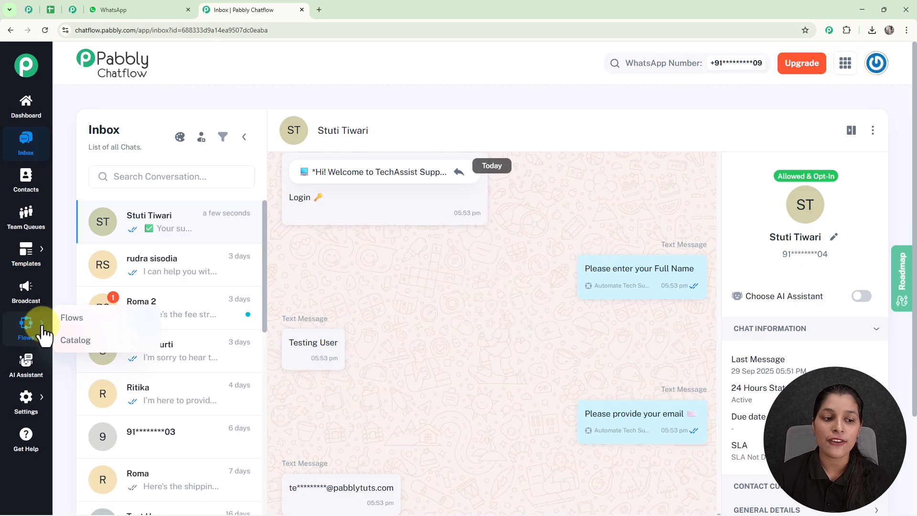
From the list of all flows, open Share Flow for the Automate Tech Support Requests via WhatsApp flow.
{"action": "left_click", "coordinate": [70, 324]}
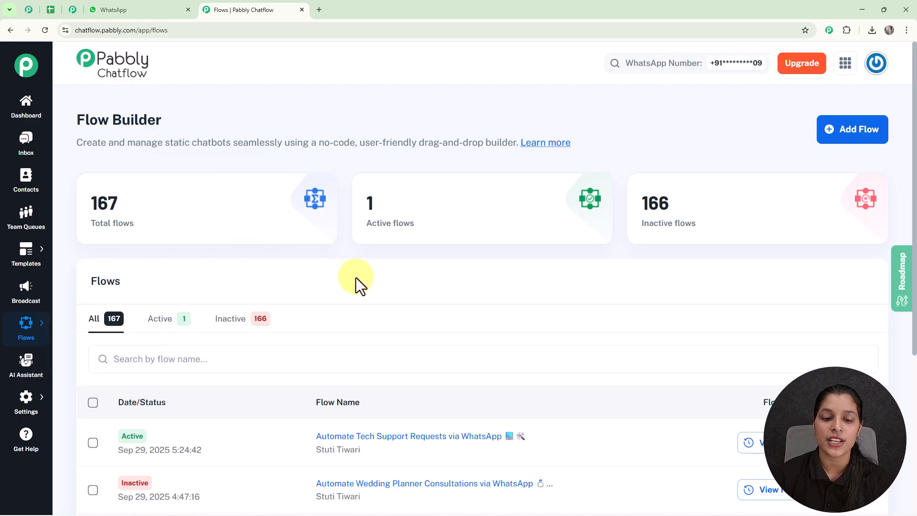
{"action": "scroll", "coordinate": [356, 282], "scroll_direction": "down", "scroll_amount": 3}
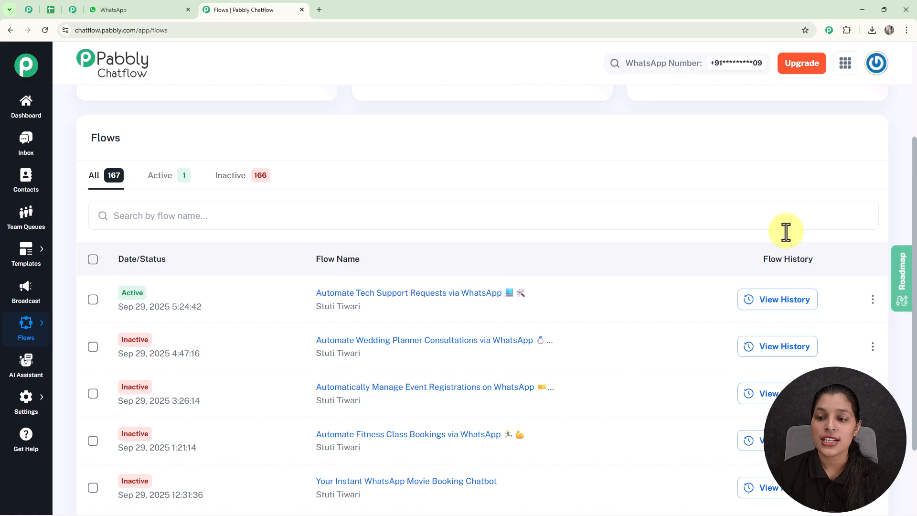
{"action": "left_click", "coordinate": [871, 305]}
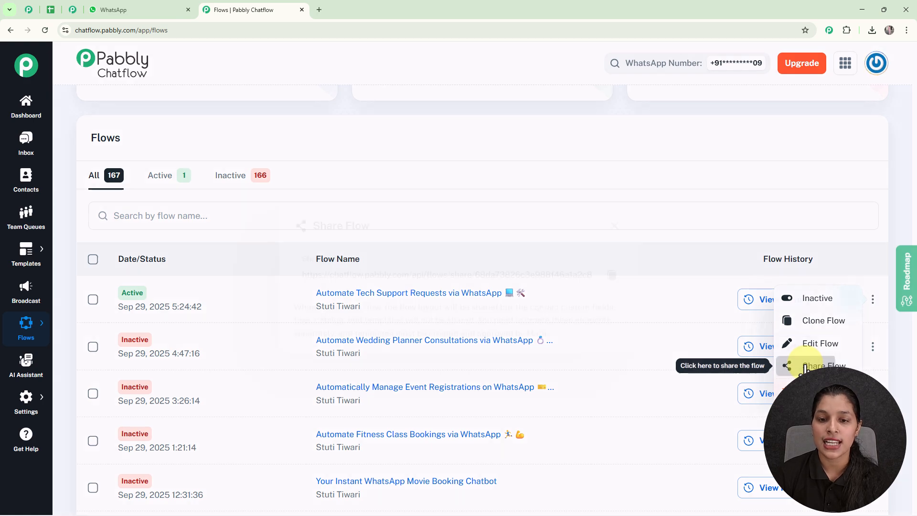
{"action": "left_click", "coordinate": [807, 368]}
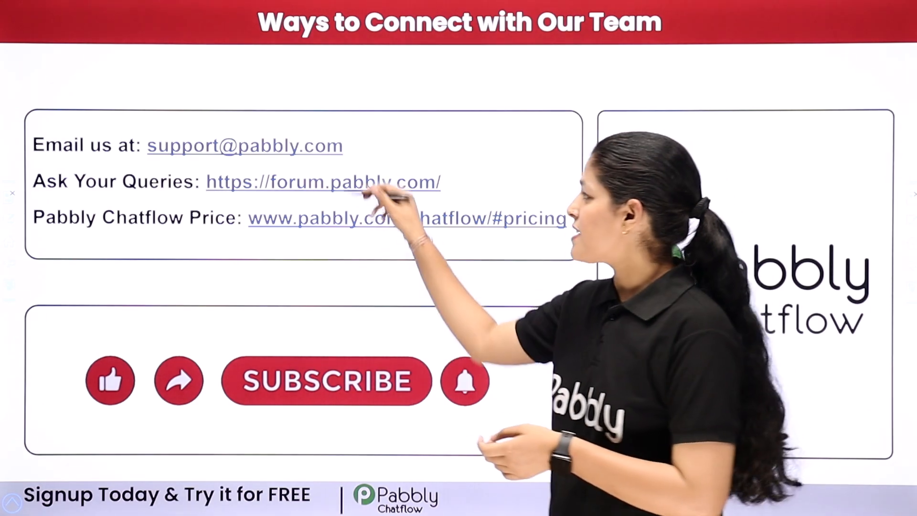
Tick the support e-mail address and the community forum link on the closing slide.
{"action": "left_click_drag", "start_coordinate": [354, 162], "coordinate": [433, 128]}
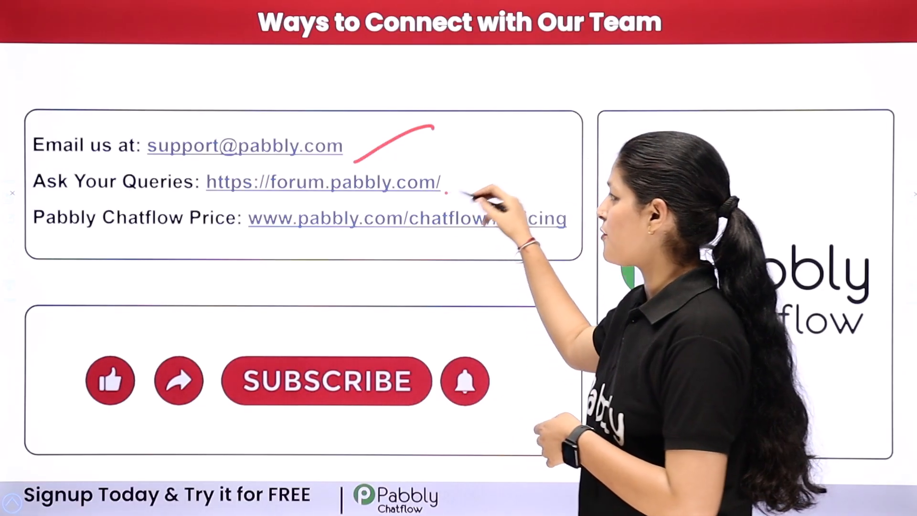
{"action": "left_click_drag", "start_coordinate": [446, 193], "coordinate": [527, 155]}
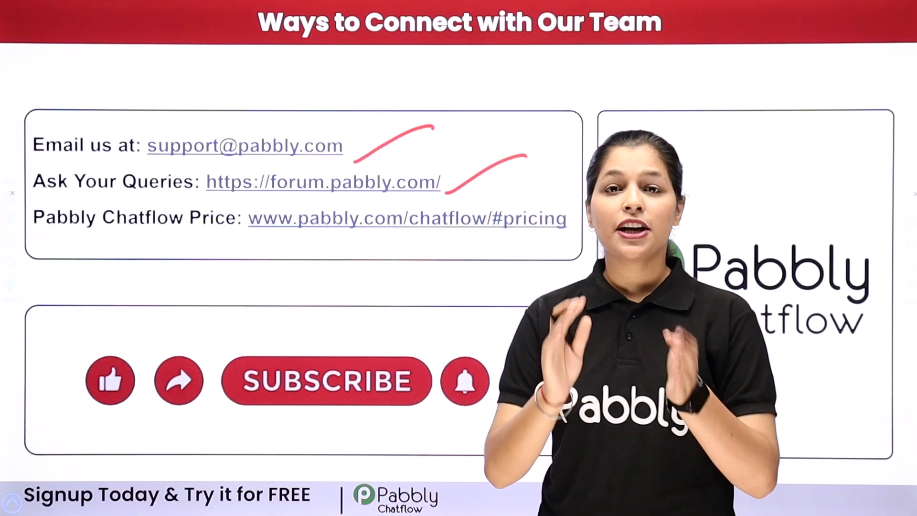